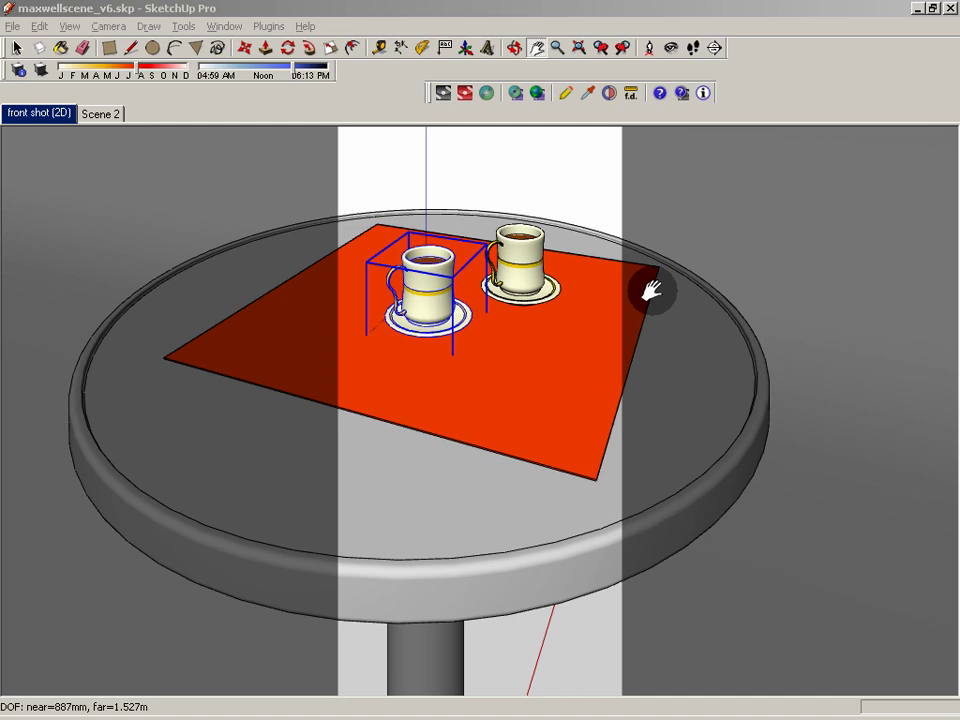
Switch to the Scene 2 view and zoom out to see the whole coffee table
{"action": "left_click", "coordinate": [103, 114]}
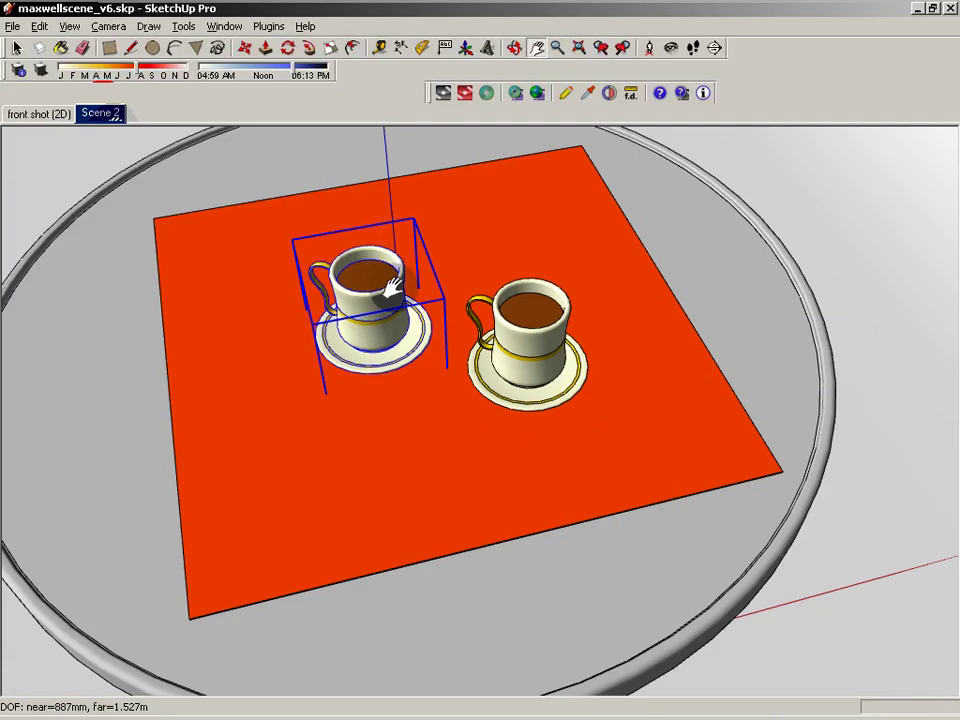
{"action": "scroll", "coordinate": [394, 286], "scroll_direction": "down", "scroll_amount": 10}
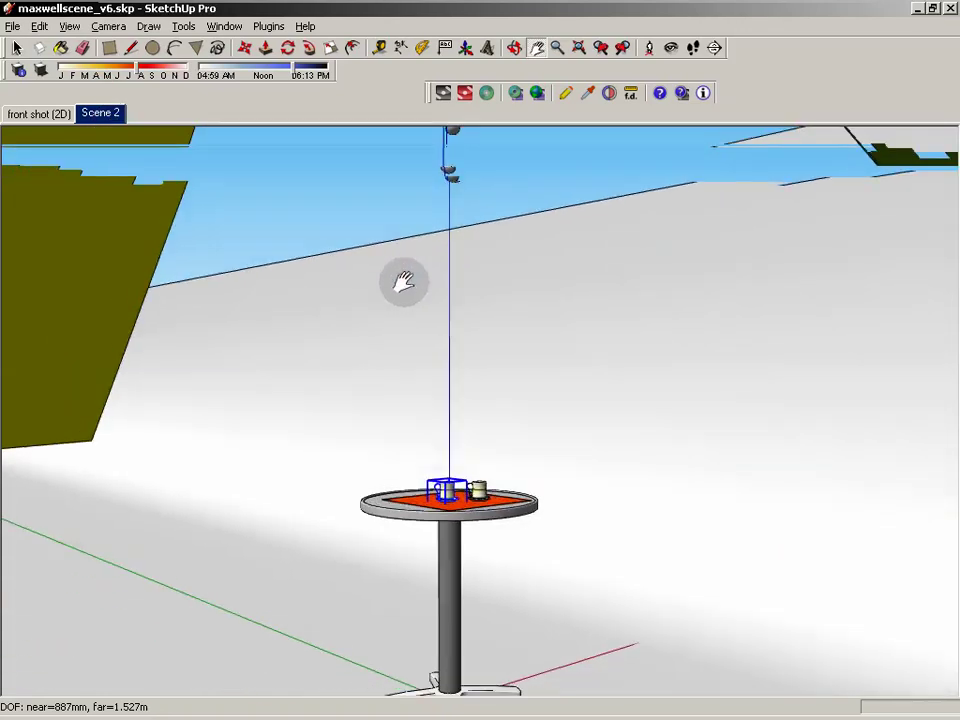
Open the Maxwell Scene Manager's Environment settings and keep Sky Dome as the environment type
{"action": "left_click", "coordinate": [566, 95]}
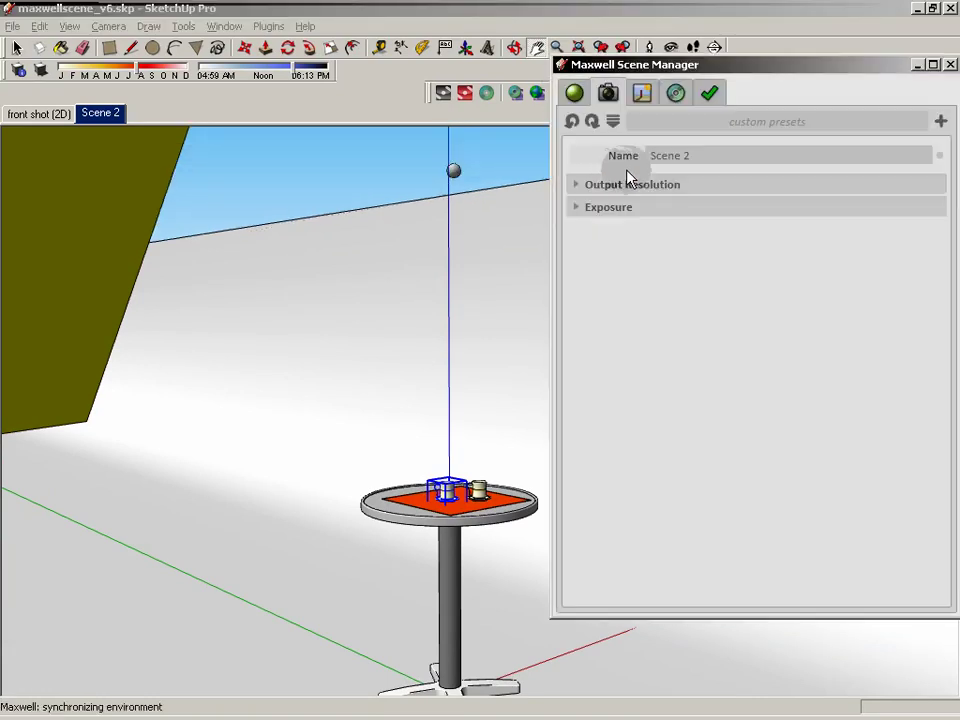
{"action": "left_click", "coordinate": [643, 95]}
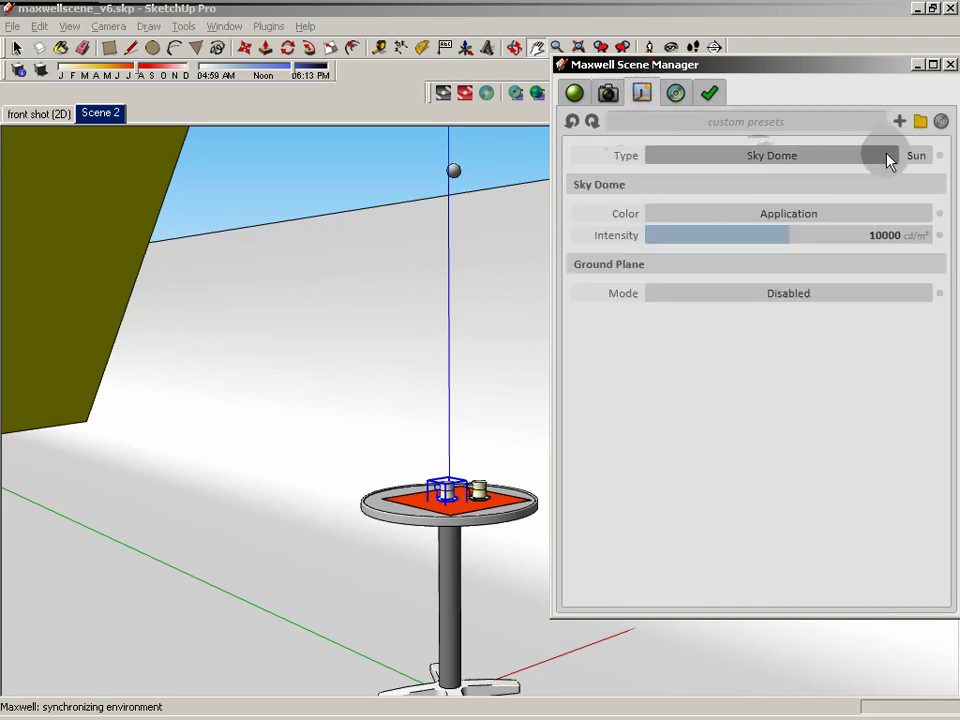
{"action": "left_click", "coordinate": [884, 157]}
{"action": "left_click", "coordinate": [755, 180]}
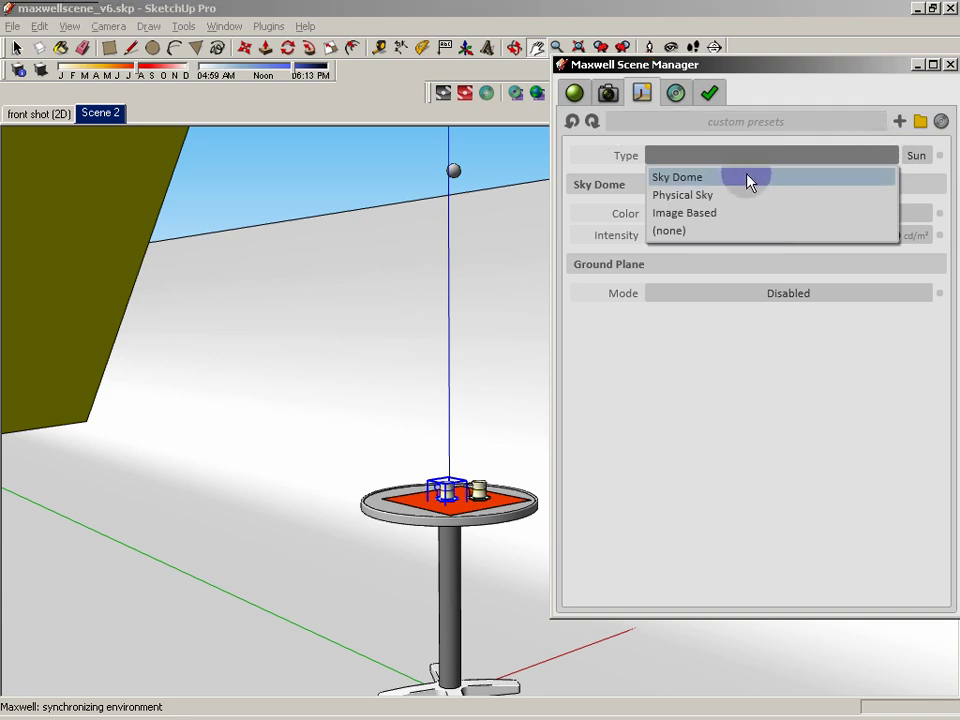
{"action": "left_click", "coordinate": [748, 178]}
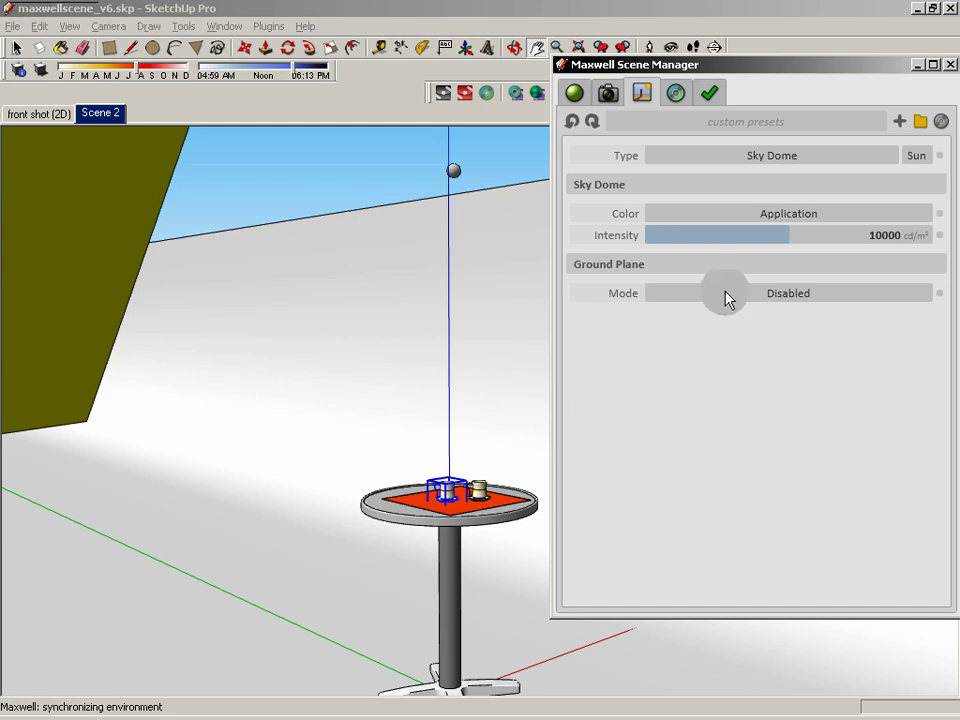
Toggle the Maxwell sun and the scene shadows on and off, ending with the sun off
{"action": "left_click", "coordinate": [917, 157]}
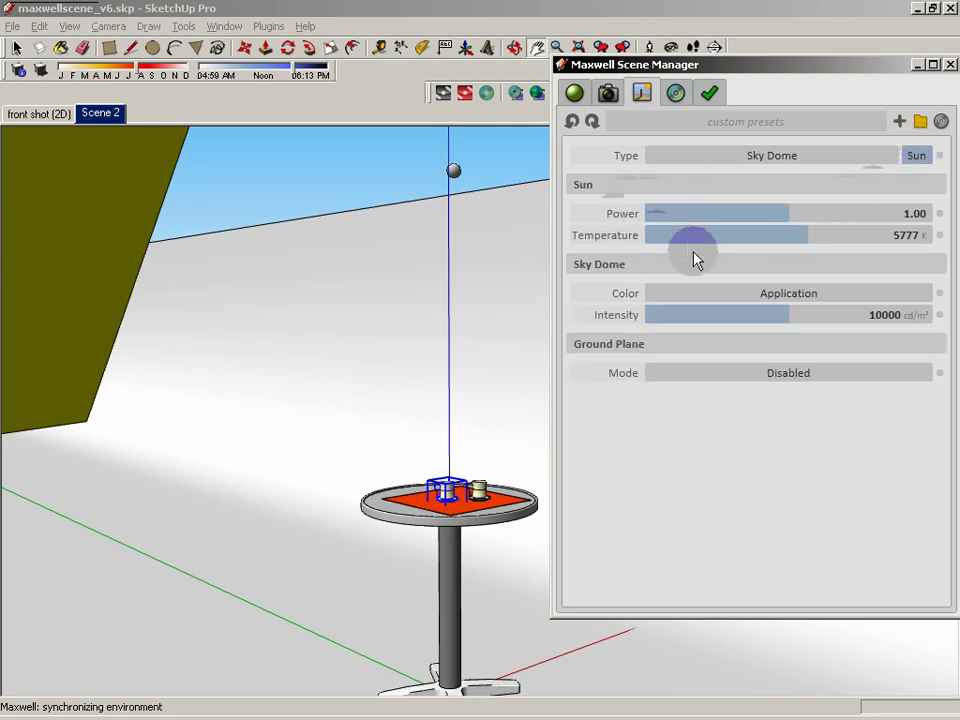
{"action": "left_click", "coordinate": [917, 157]}
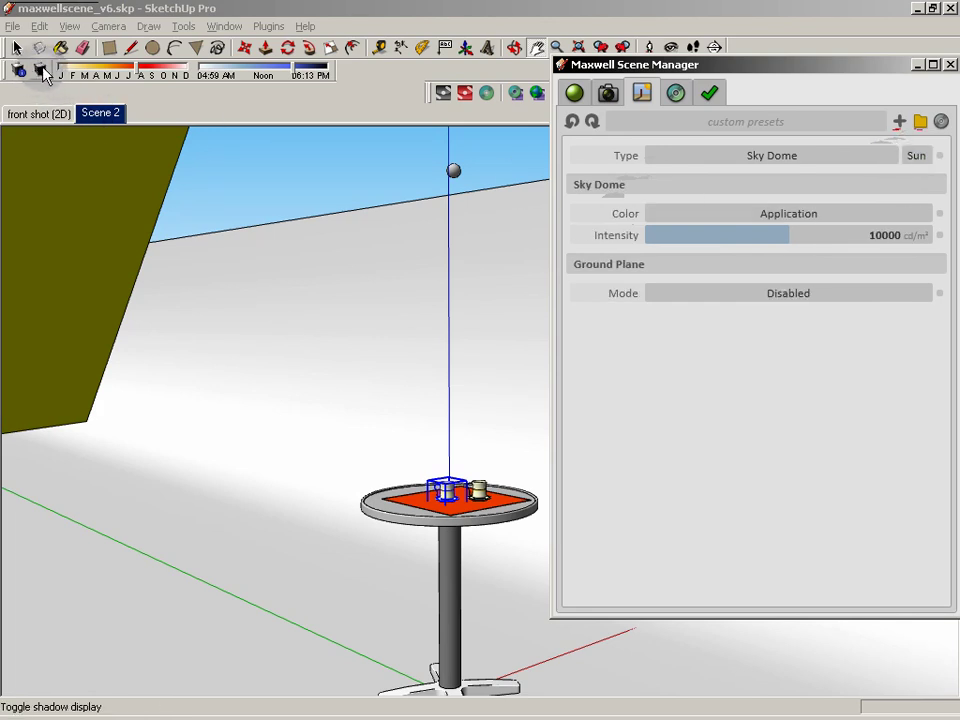
{"action": "left_click", "coordinate": [42, 71]}
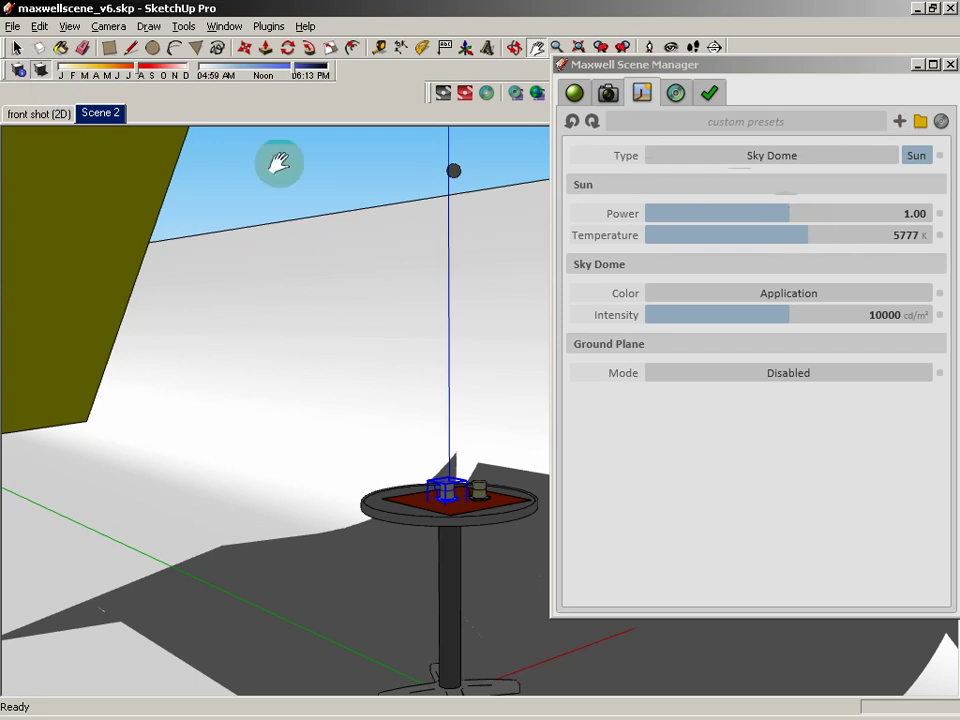
{"action": "left_click", "coordinate": [42, 71]}
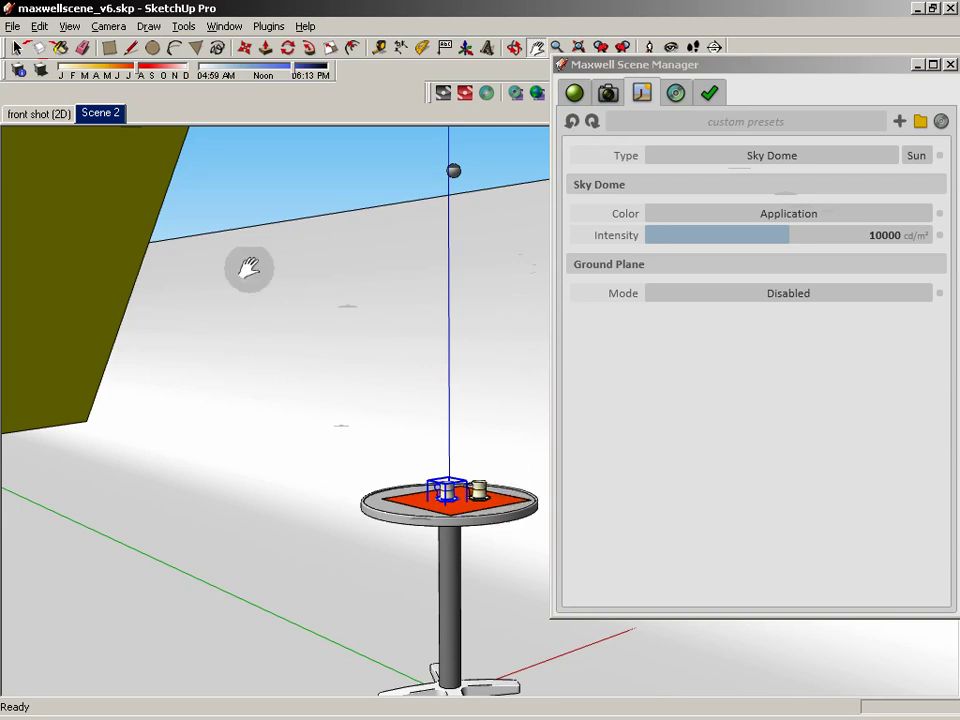
{"action": "left_click", "coordinate": [42, 75]}
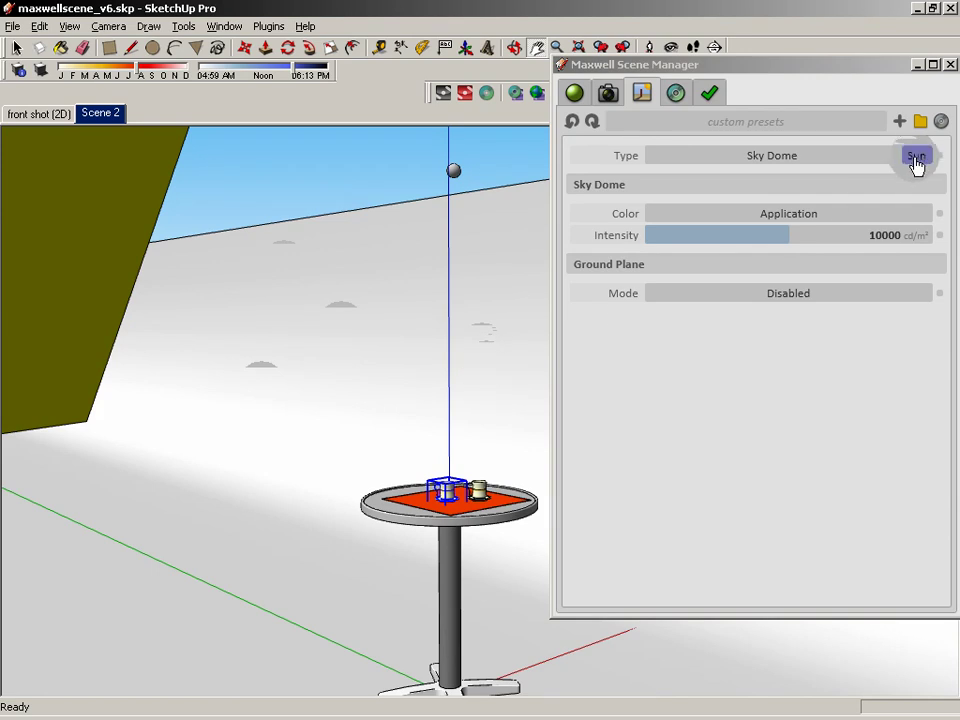
{"action": "left_click", "coordinate": [917, 157]}
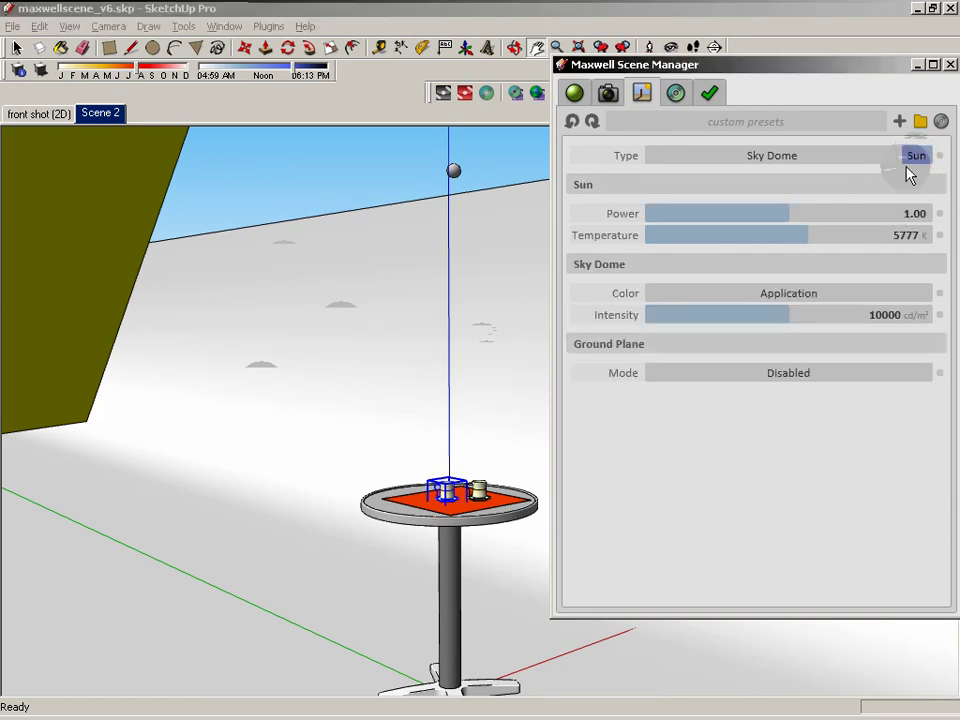
{"action": "left_click", "coordinate": [912, 158]}
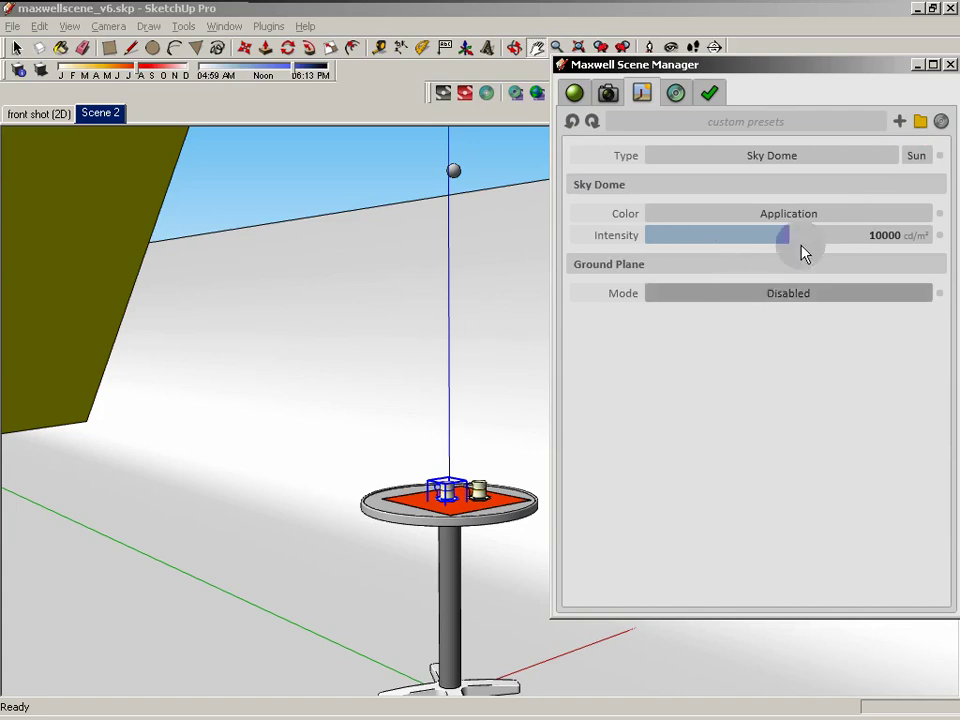
{"action": "left_click", "coordinate": [845, 219]}
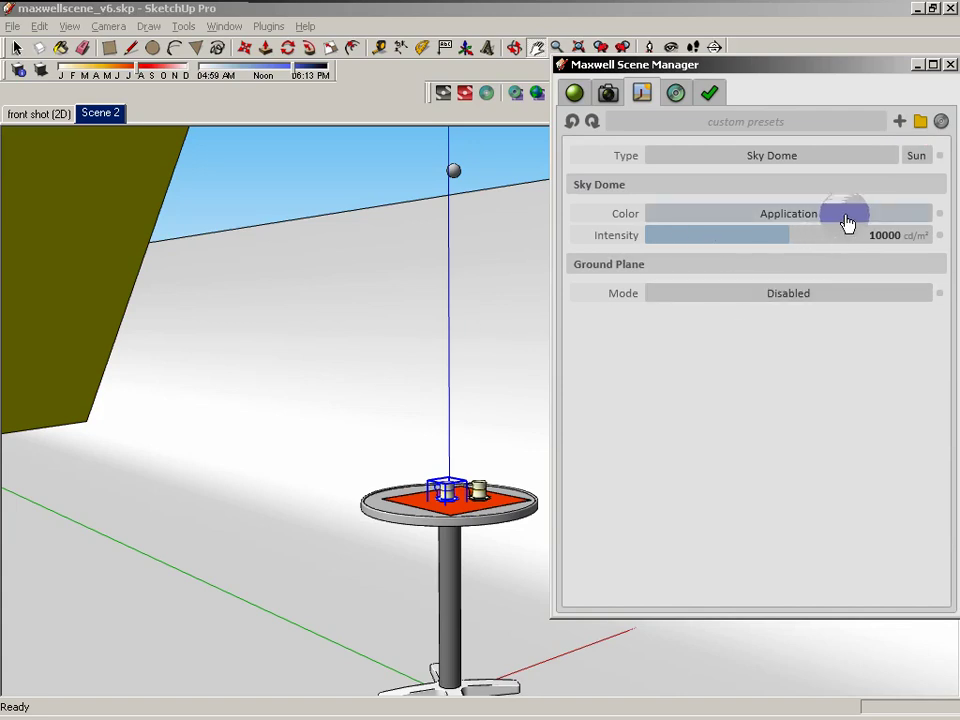
{"action": "left_click", "coordinate": [846, 222]}
{"action": "left_click", "coordinate": [773, 218]}
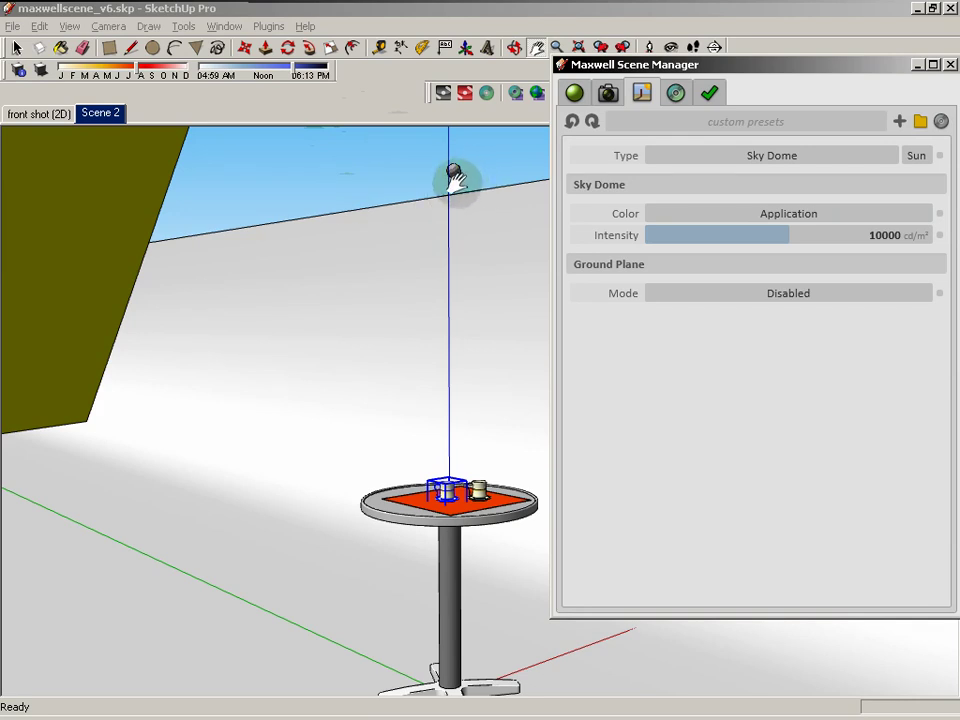
{"action": "left_click", "coordinate": [226, 27]}
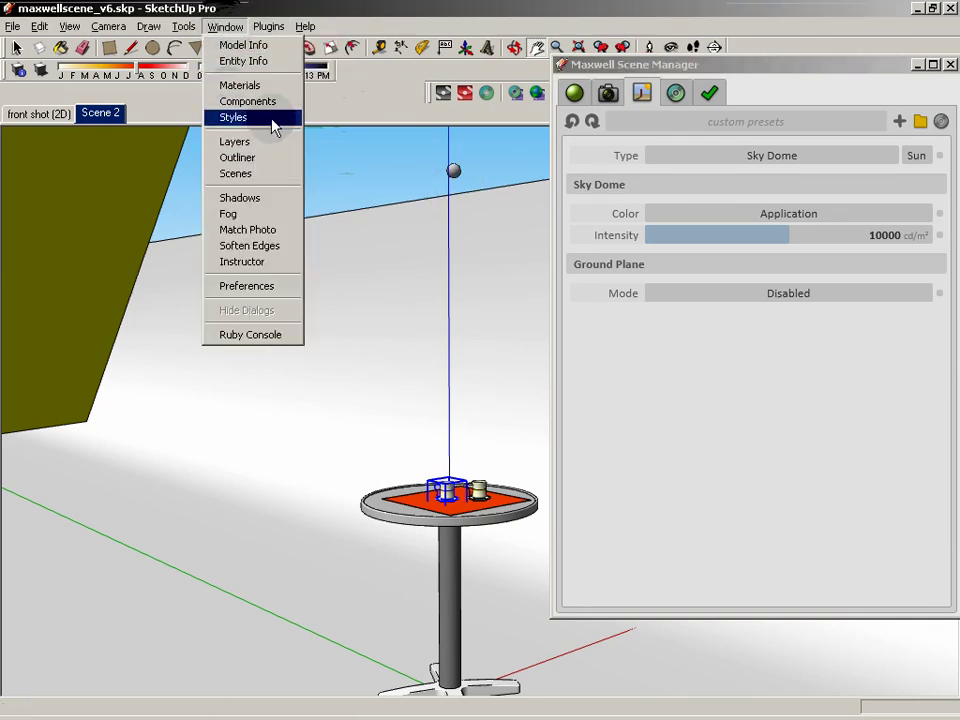
{"action": "left_click", "coordinate": [258, 118]}
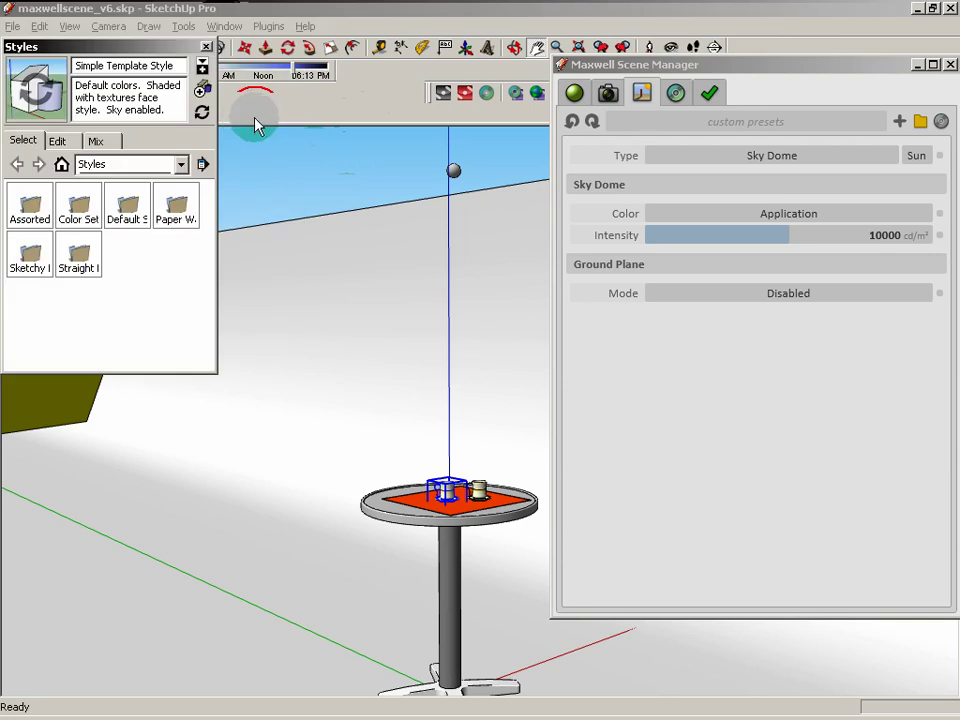
{"action": "left_click", "coordinate": [62, 143]}
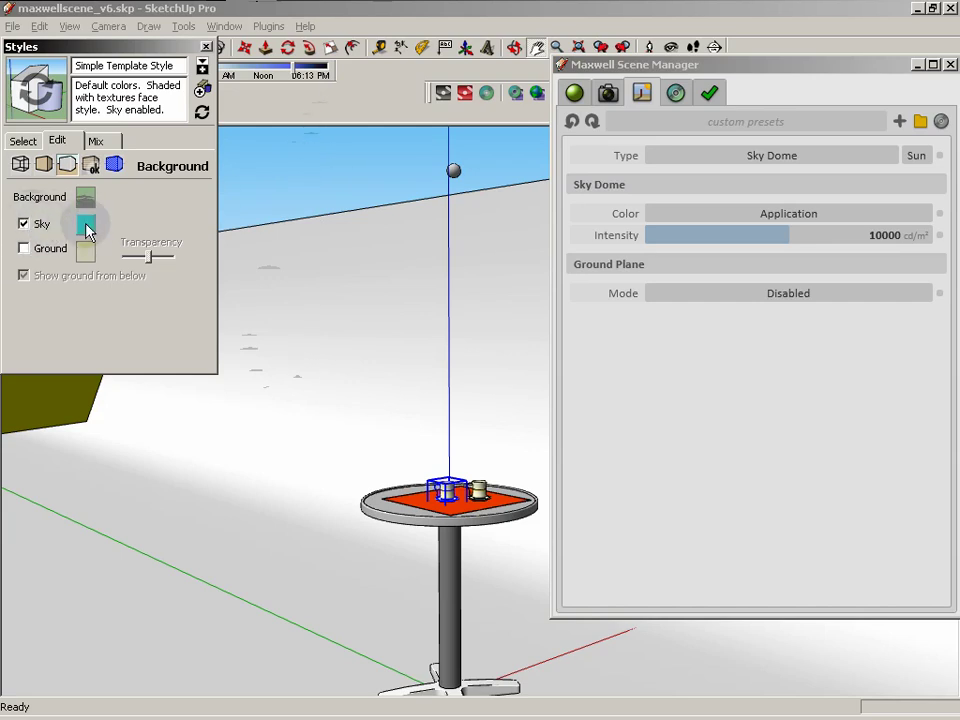
{"action": "left_click", "coordinate": [206, 46]}
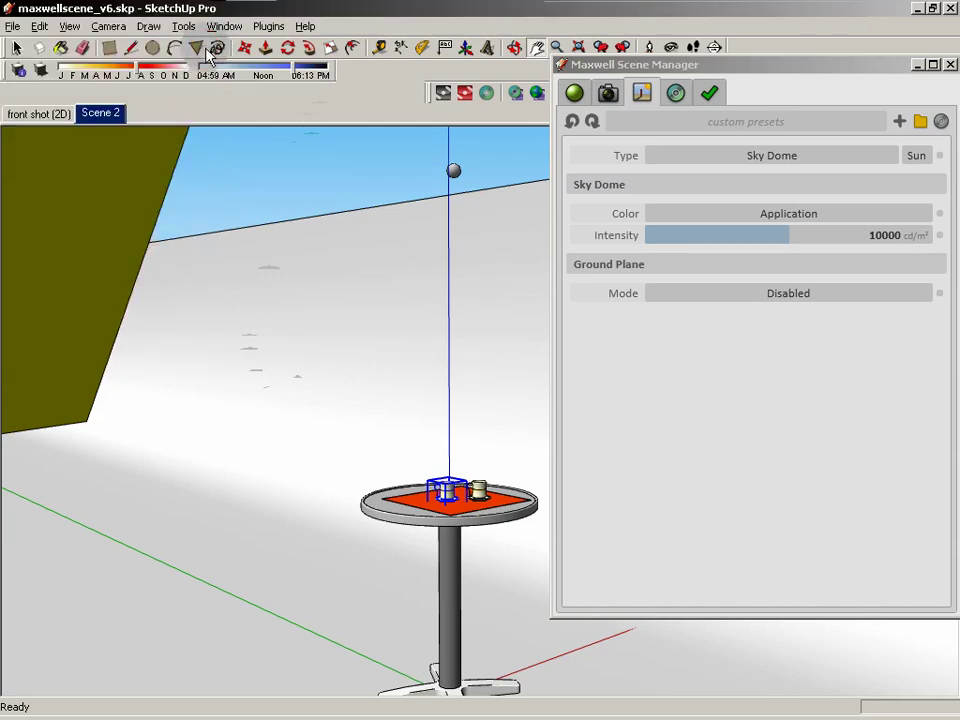
Make the Sky Dome colour Custom with a 45 gradient and white (255,255,255) zenith and horizon
{"action": "left_click", "coordinate": [821, 216]}
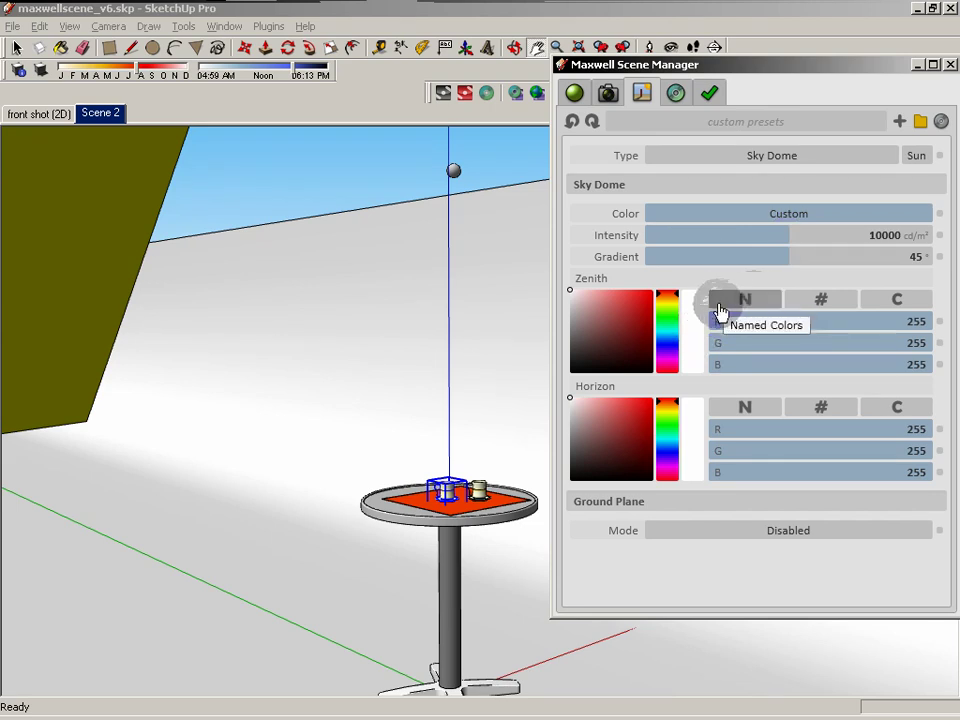
{"action": "left_click", "coordinate": [736, 258]}
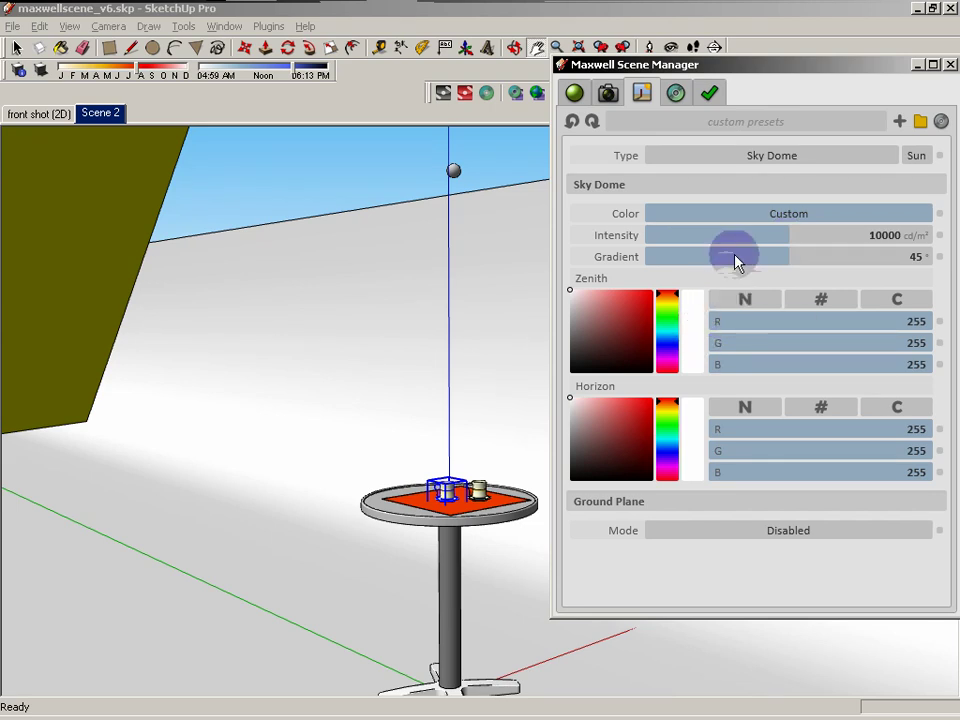
{"action": "left_click", "coordinate": [784, 245]}
{"action": "mouse_move", "coordinate": [866, 216]}
{"action": "left_mouse_down"}
{"action": "mouse_move", "coordinate": [884, 214]}
{"action": "mouse_move", "coordinate": [904, 231]}
{"action": "mouse_move", "coordinate": [879, 231]}
{"action": "left_mouse_up"}
{"action": "left_click", "coordinate": [790, 254]}
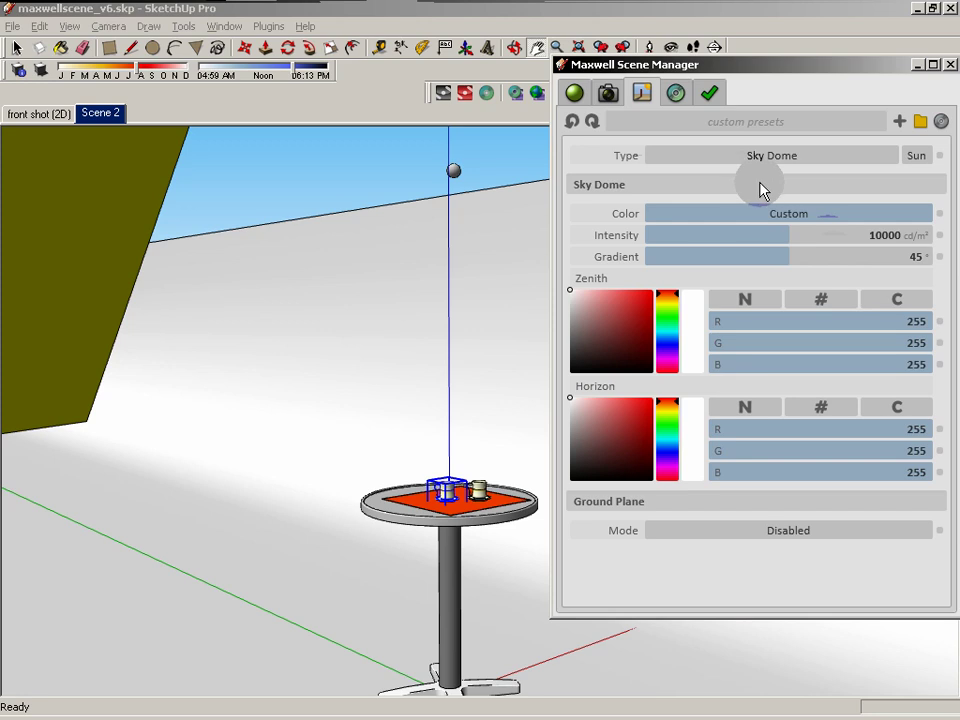
Set the Sky Dome colour back to Application and orbit the view toward the sky
{"action": "left_click", "coordinate": [756, 214]}
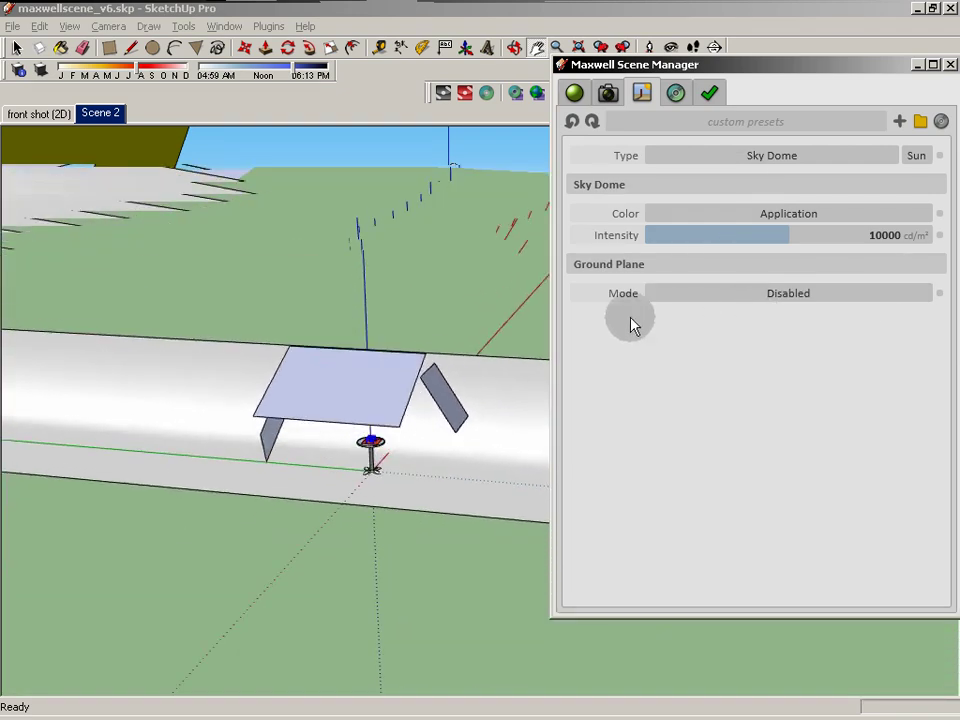
{"action": "middle_click_drag", "start_coordinate": [420, 312], "coordinate": [428, 264]}
{"action": "left_click", "coordinate": [268, 26]}
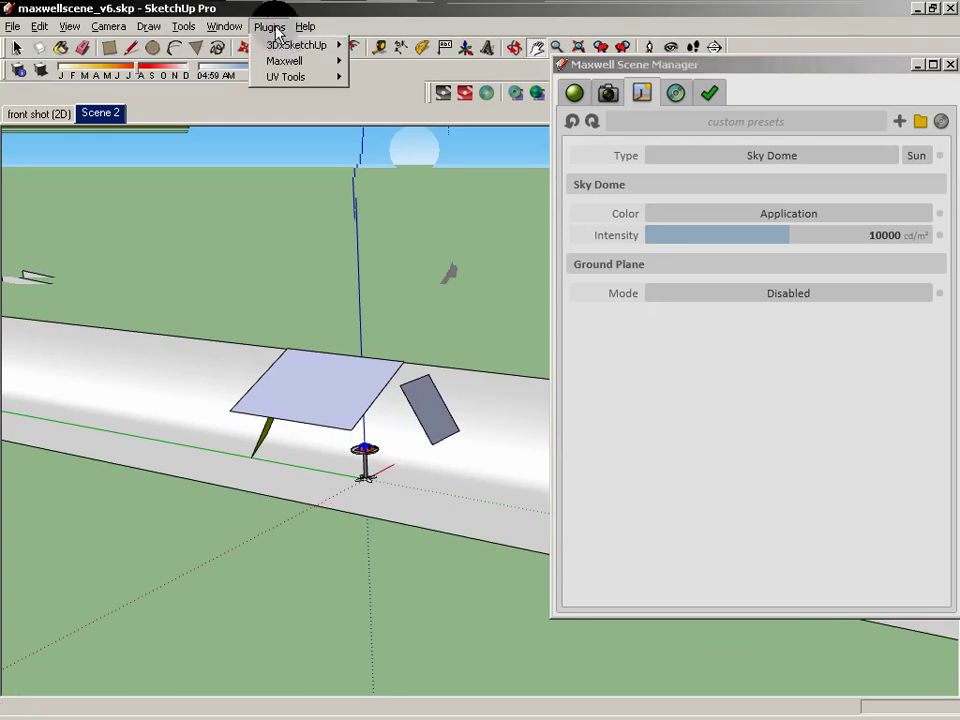
In the Styles background settings, turn Ground on and then off again, leaving only sky
{"action": "mouse_move", "coordinate": [226, 26]}
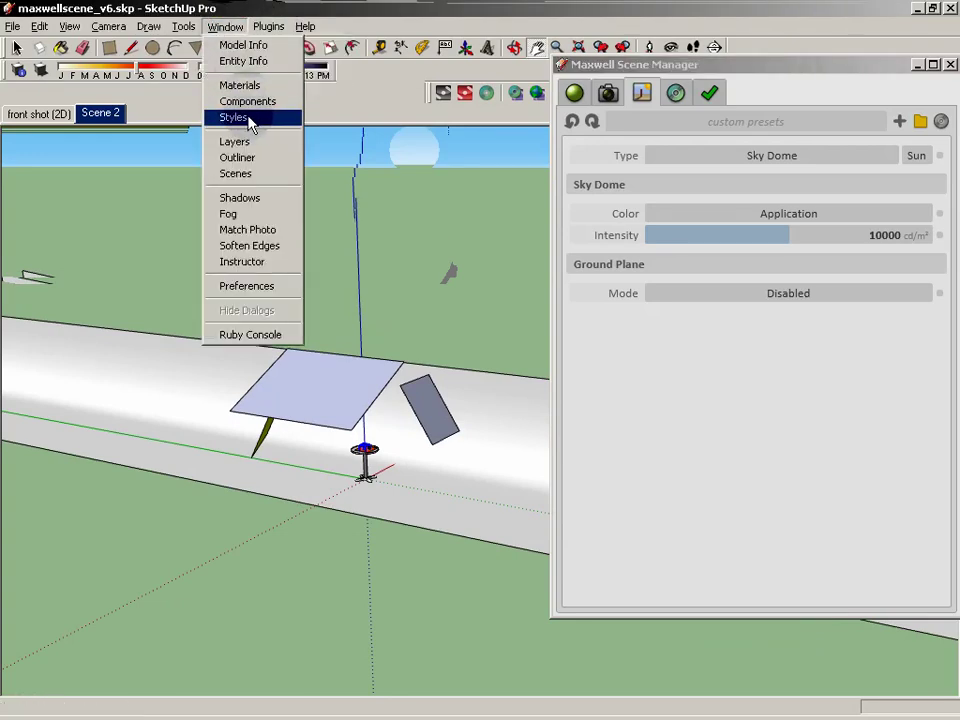
{"action": "left_click", "coordinate": [247, 119]}
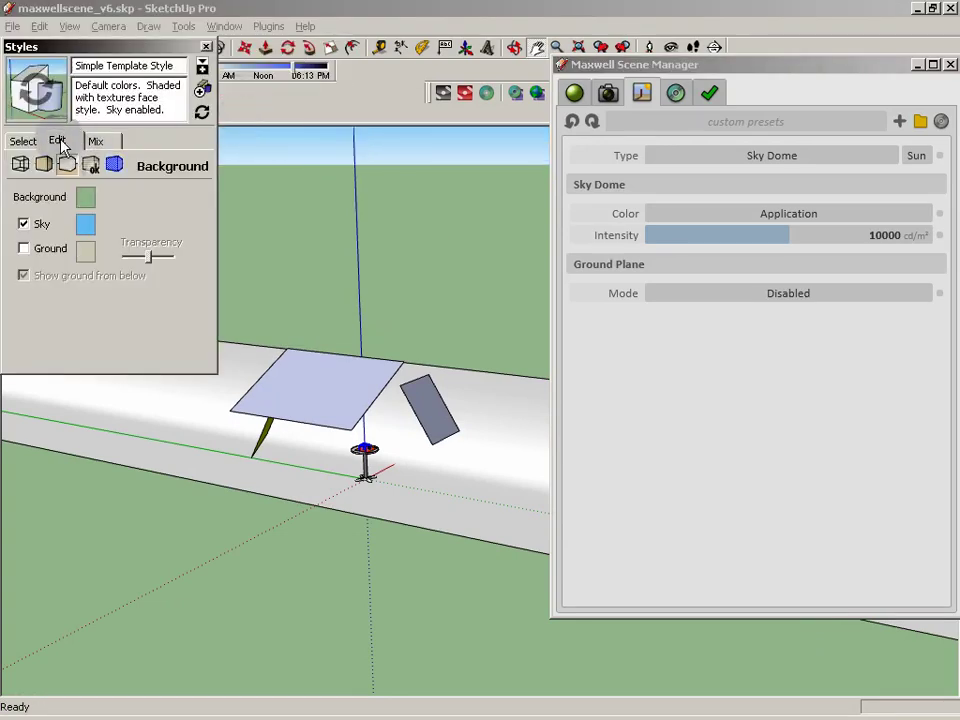
{"action": "left_click", "coordinate": [23, 249]}
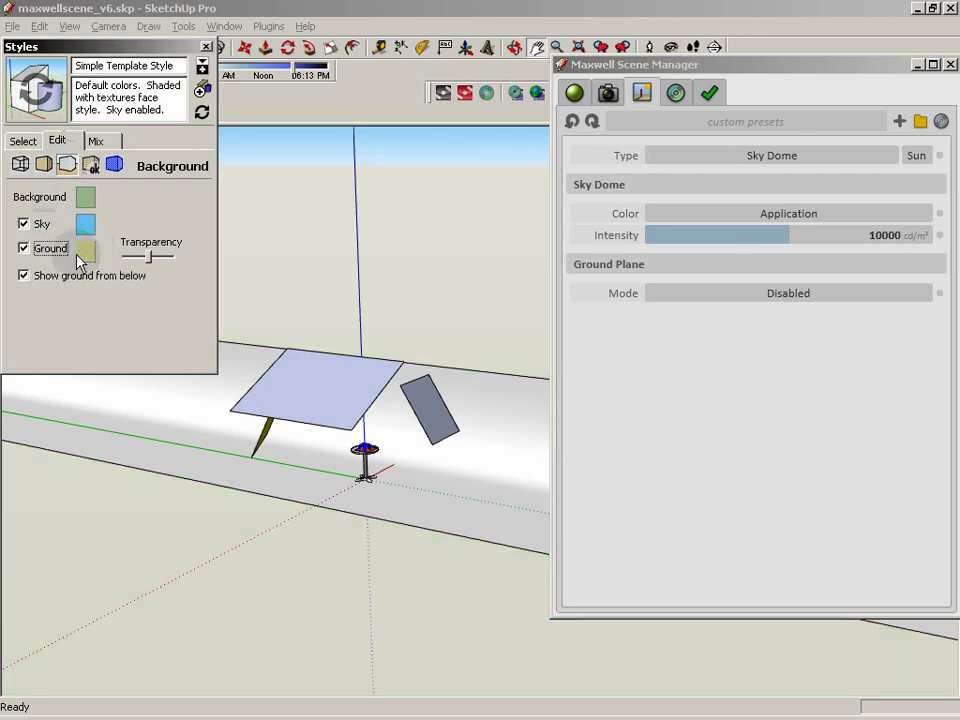
{"action": "left_click", "coordinate": [23, 249]}
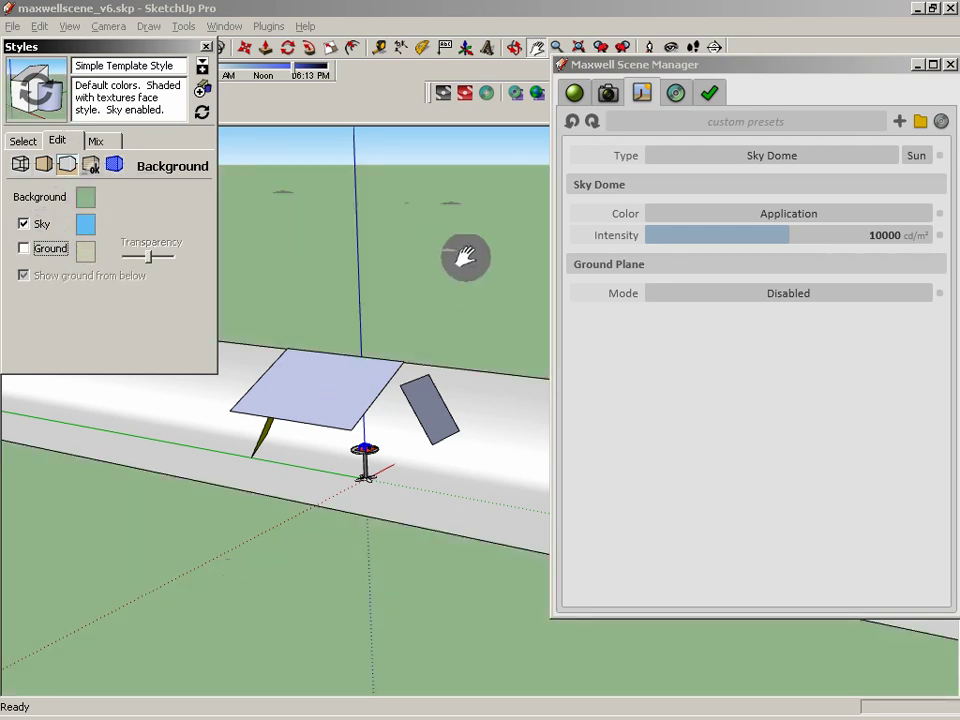
Set the Maxwell Ground Plane Mode to Application (1000 m diameter, 0.000 m elevation)
{"action": "left_click", "coordinate": [797, 300]}
{"action": "left_click", "coordinate": [750, 318]}
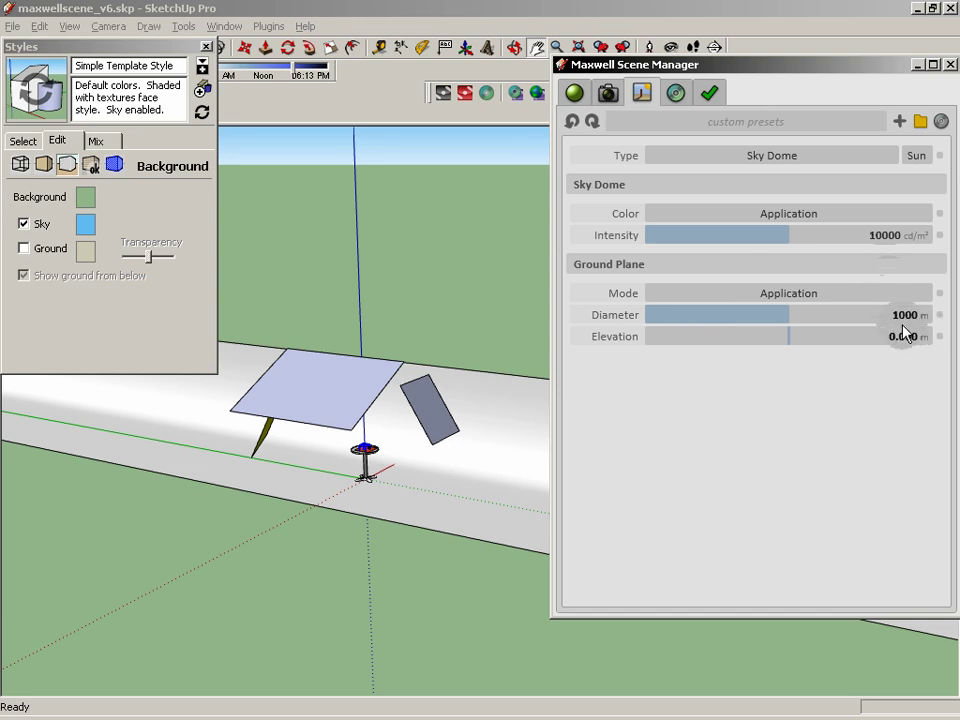
Switch Ground Plane Mode to Custom Color, then Custom MXM, and finally Disabled
{"action": "left_click", "coordinate": [799, 293]}
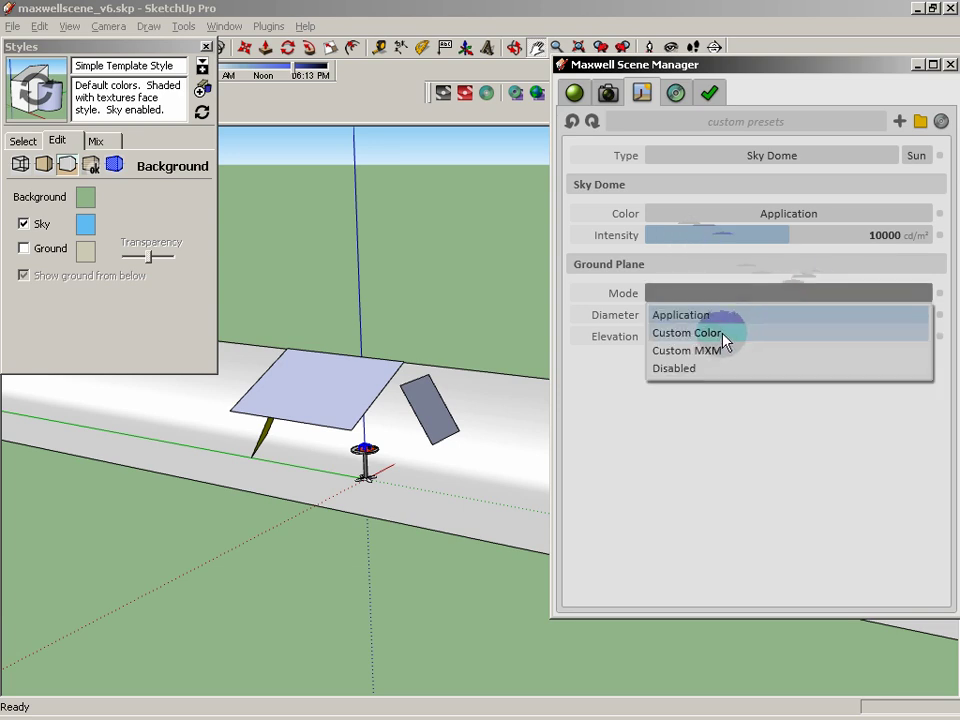
{"action": "left_click", "coordinate": [726, 340]}
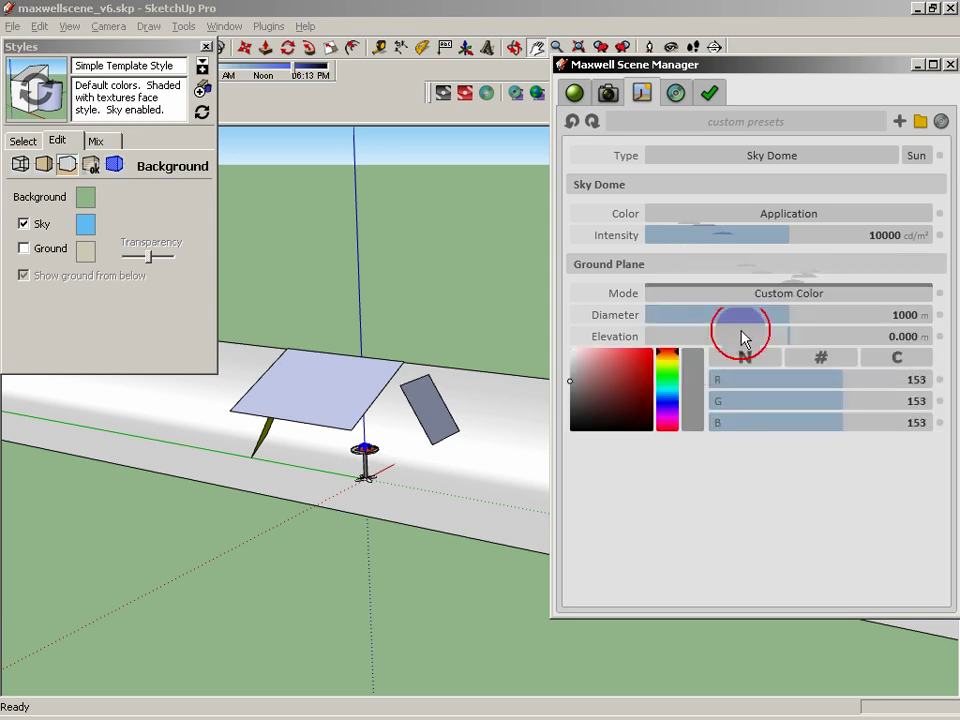
{"action": "left_click", "coordinate": [819, 297]}
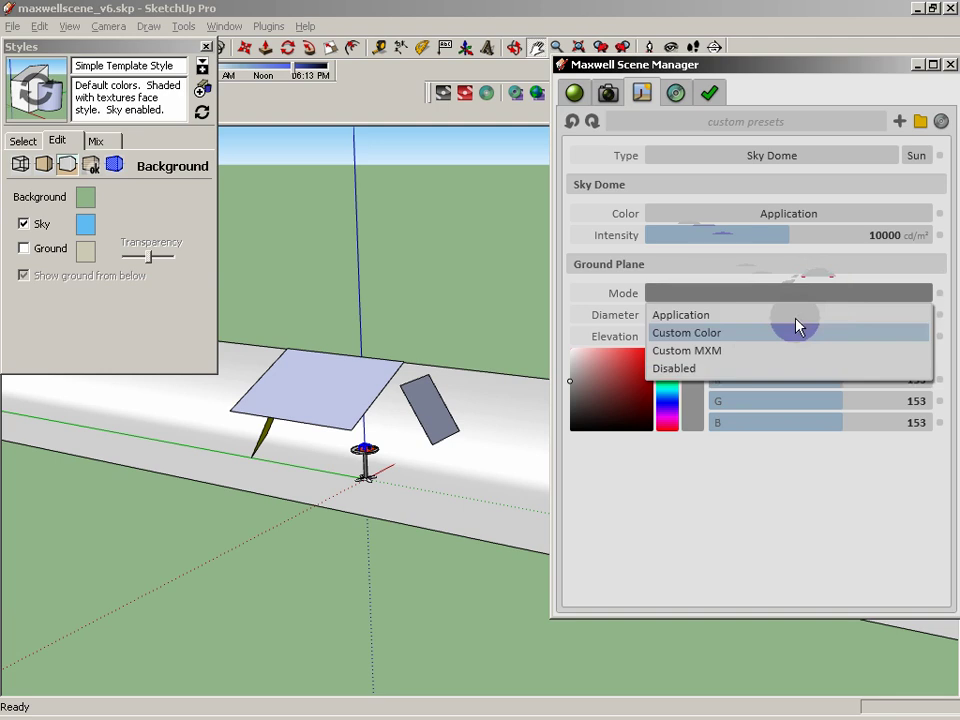
{"action": "left_click", "coordinate": [715, 352]}
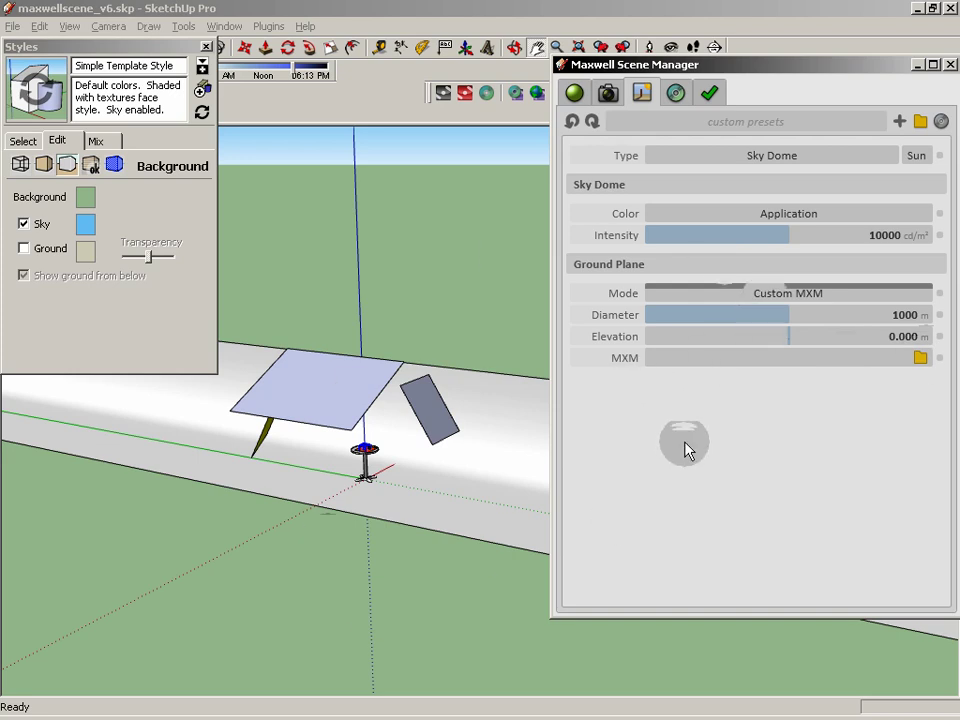
{"action": "left_click", "coordinate": [820, 293]}
{"action": "left_click", "coordinate": [683, 370]}
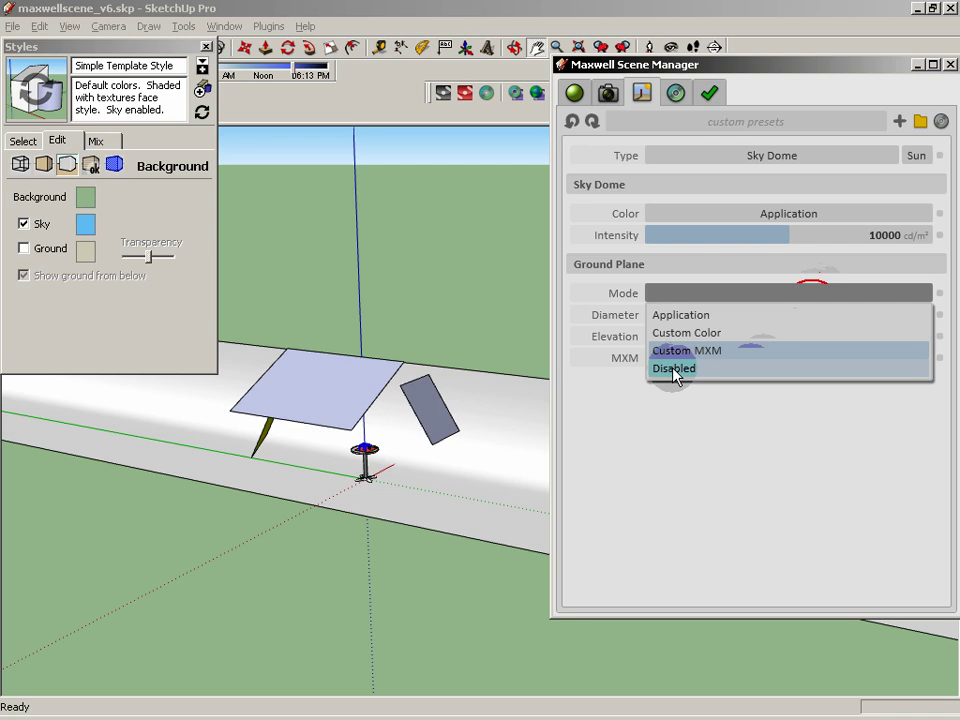
{"action": "left_click", "coordinate": [675, 370]}
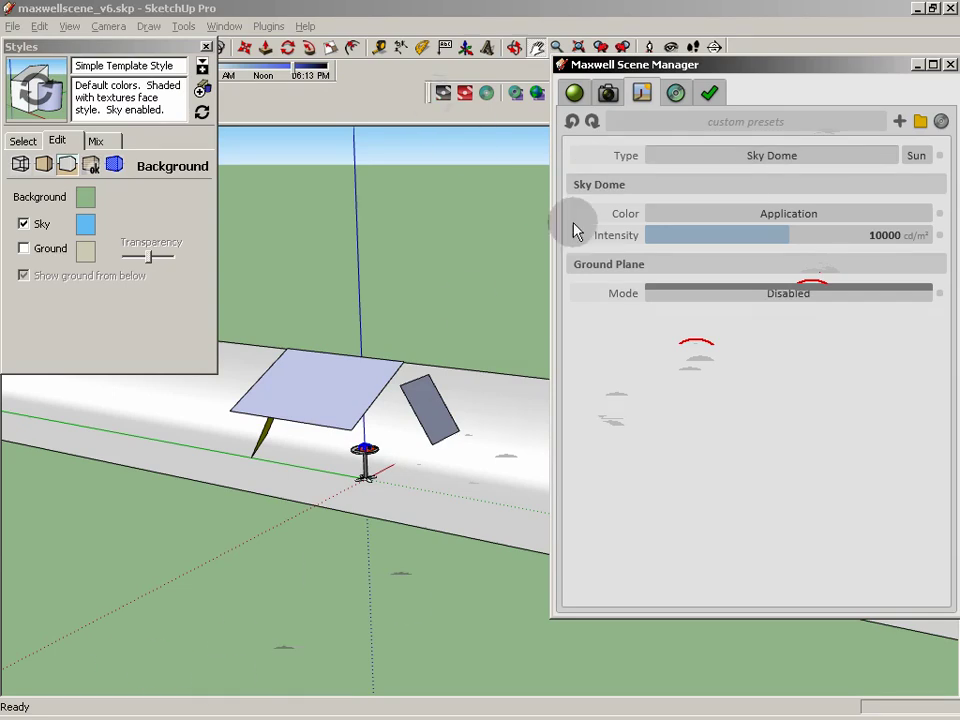
{"action": "left_click", "coordinate": [814, 292]}
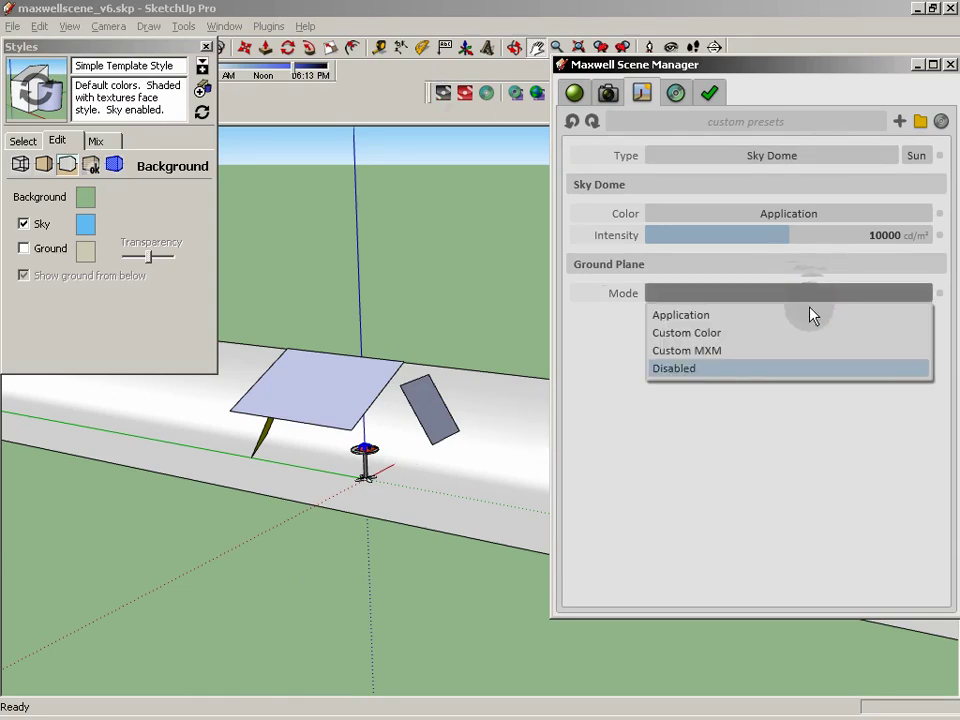
{"action": "left_click", "coordinate": [690, 316]}
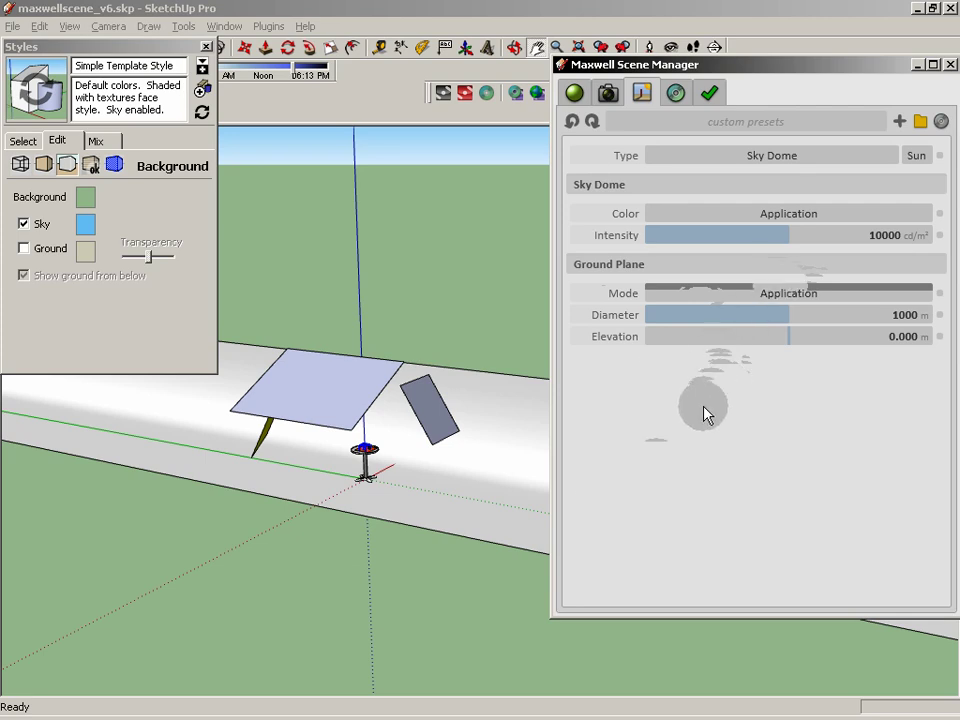
{"action": "left_click", "coordinate": [800, 295]}
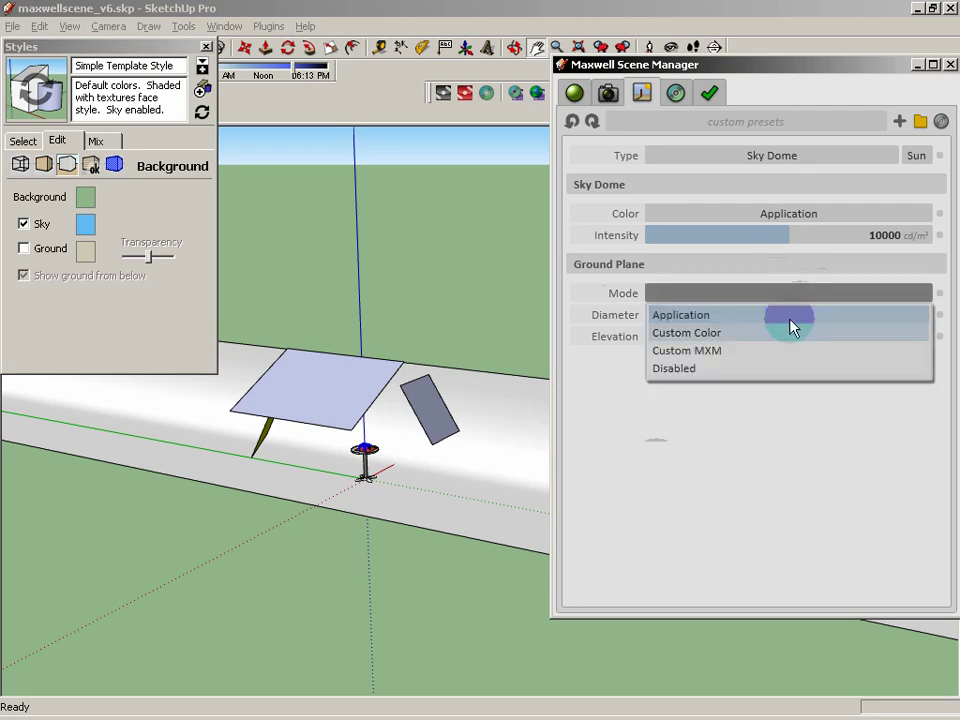
{"action": "left_click", "coordinate": [680, 370]}
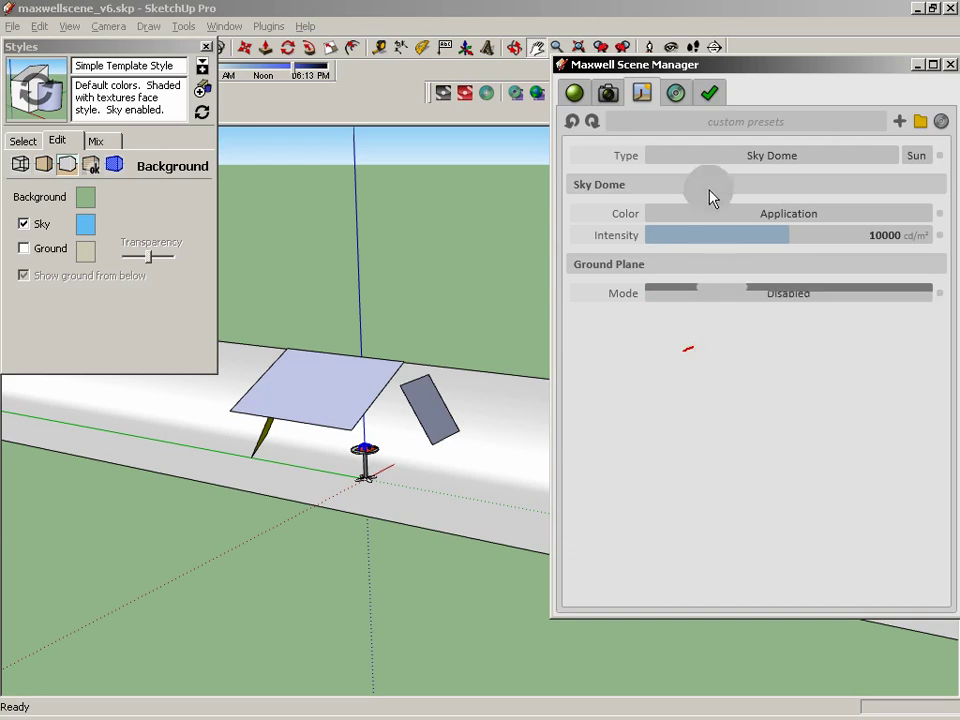
Change the Maxwell environment Type from Sky Dome to (none)
{"action": "left_click", "coordinate": [826, 160]}
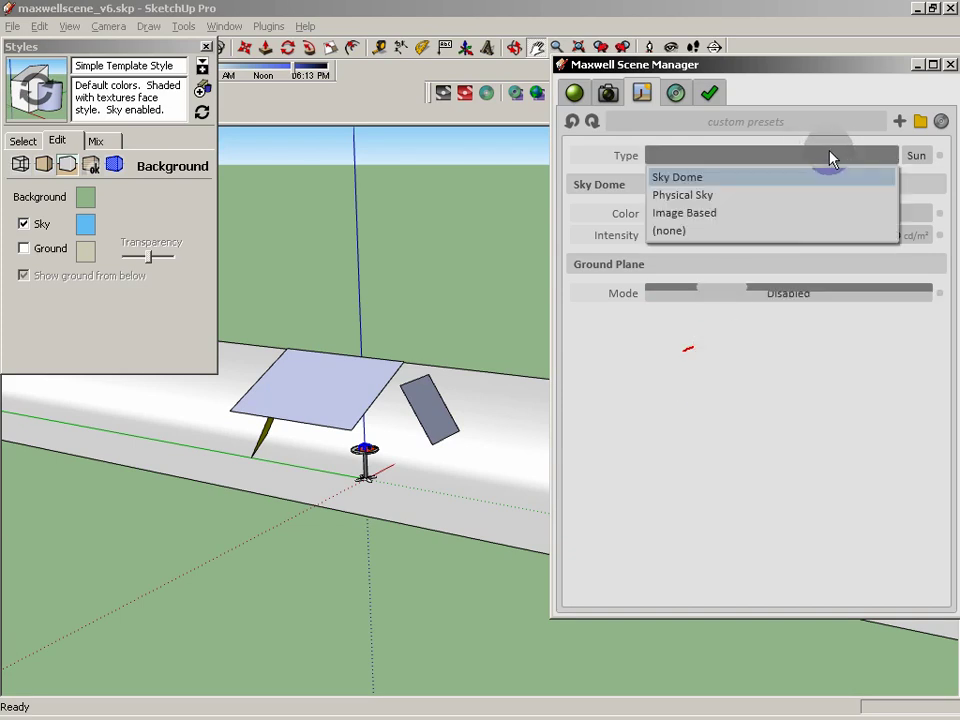
{"action": "left_click", "coordinate": [684, 232]}
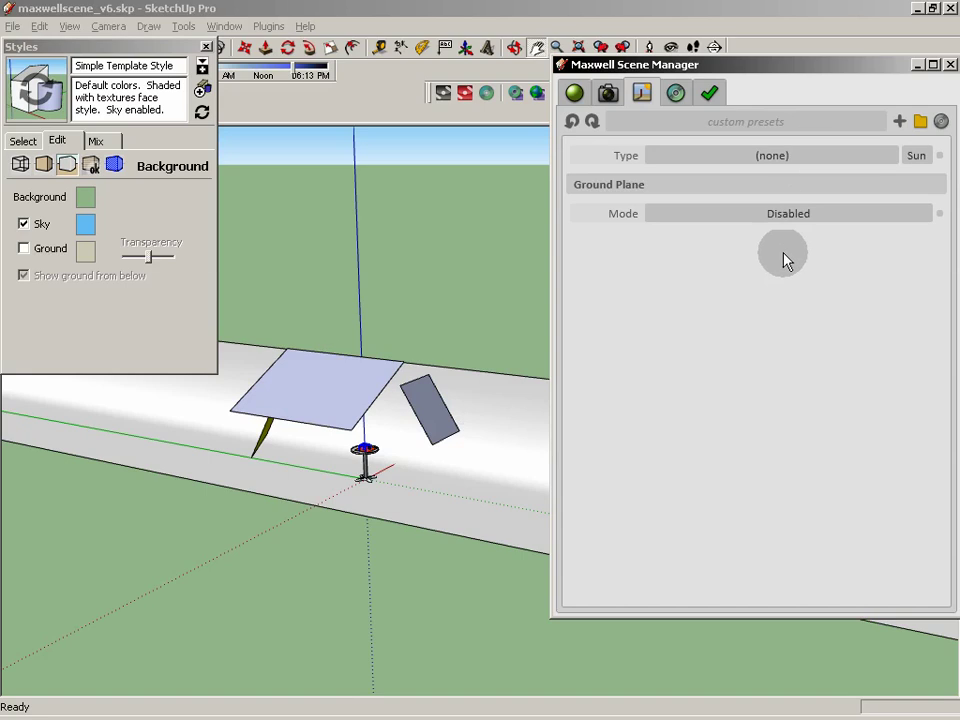
{"action": "left_click", "coordinate": [869, 160]}
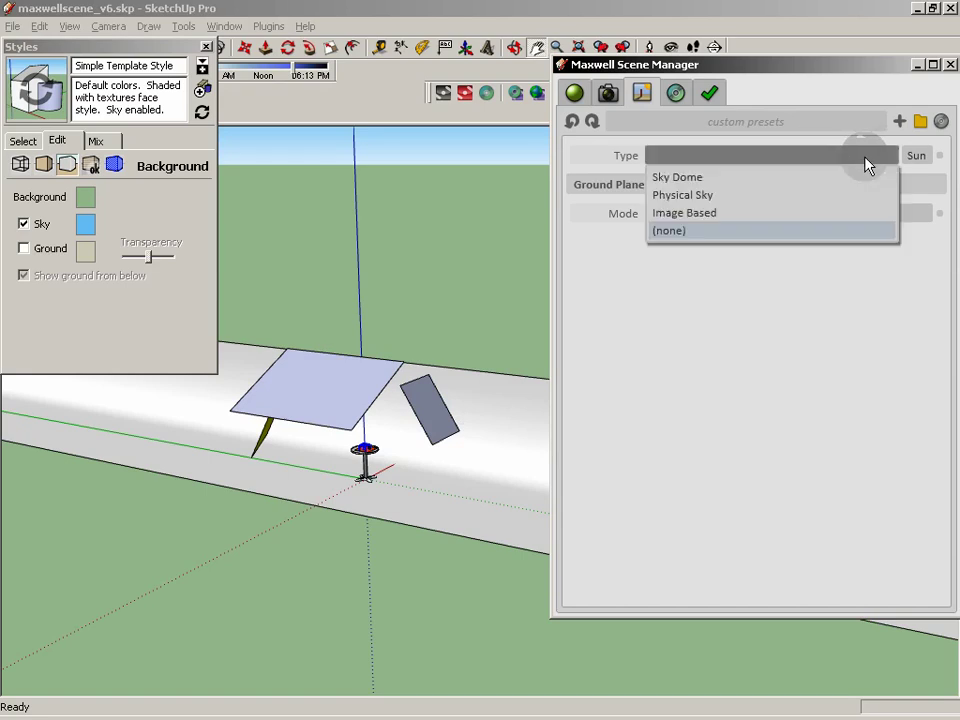
Switch the environment Type to Physical Sky and close the Styles panel
{"action": "left_click", "coordinate": [686, 195]}
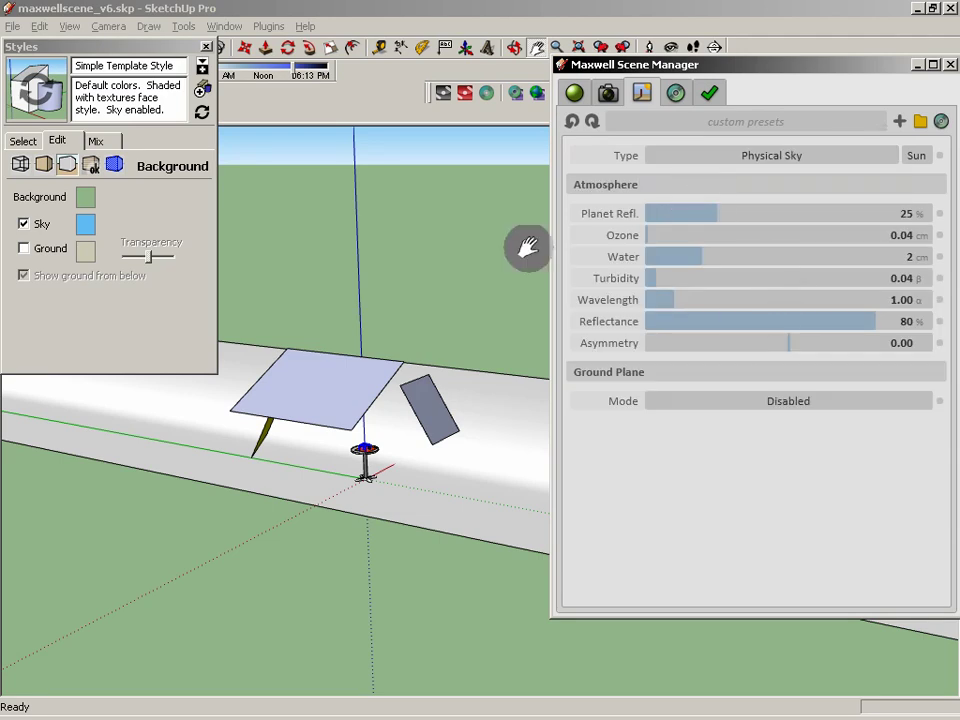
{"action": "left_click", "coordinate": [206, 47]}
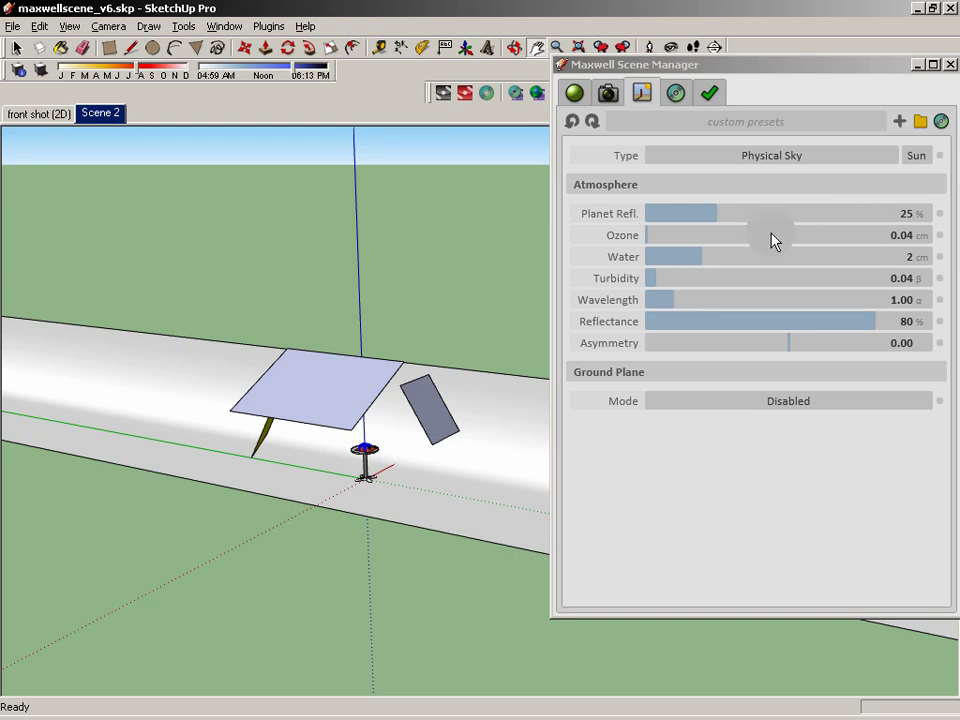
Turn on the sun (power 1.00, 5777 K) and set the environment Type to Image Based
{"action": "left_click", "coordinate": [917, 157]}
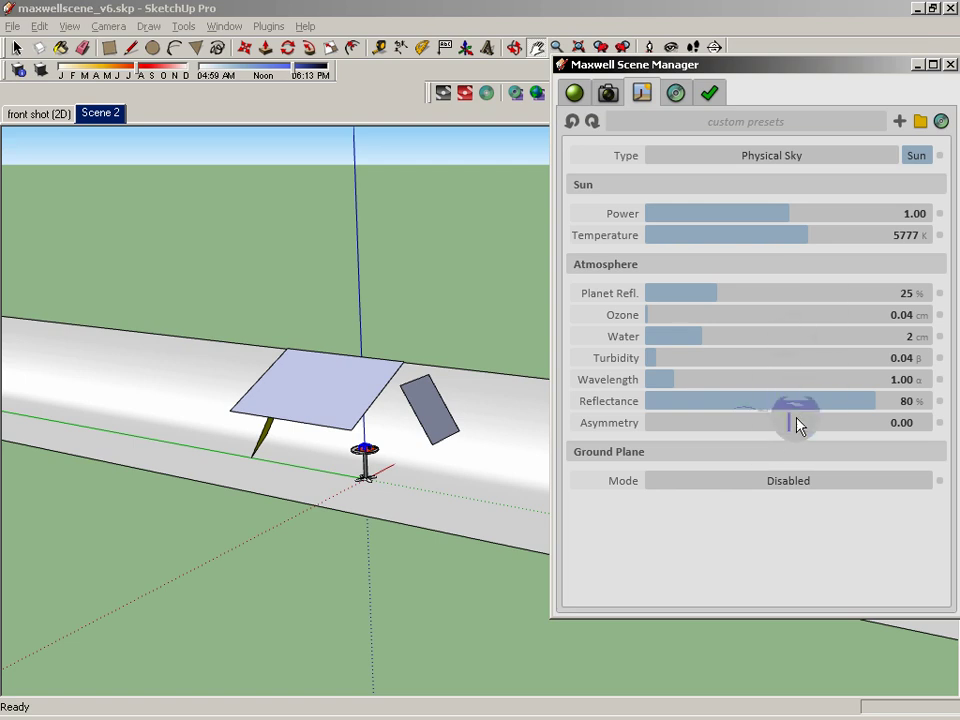
{"action": "left_click", "coordinate": [870, 158]}
{"action": "left_click", "coordinate": [759, 213]}
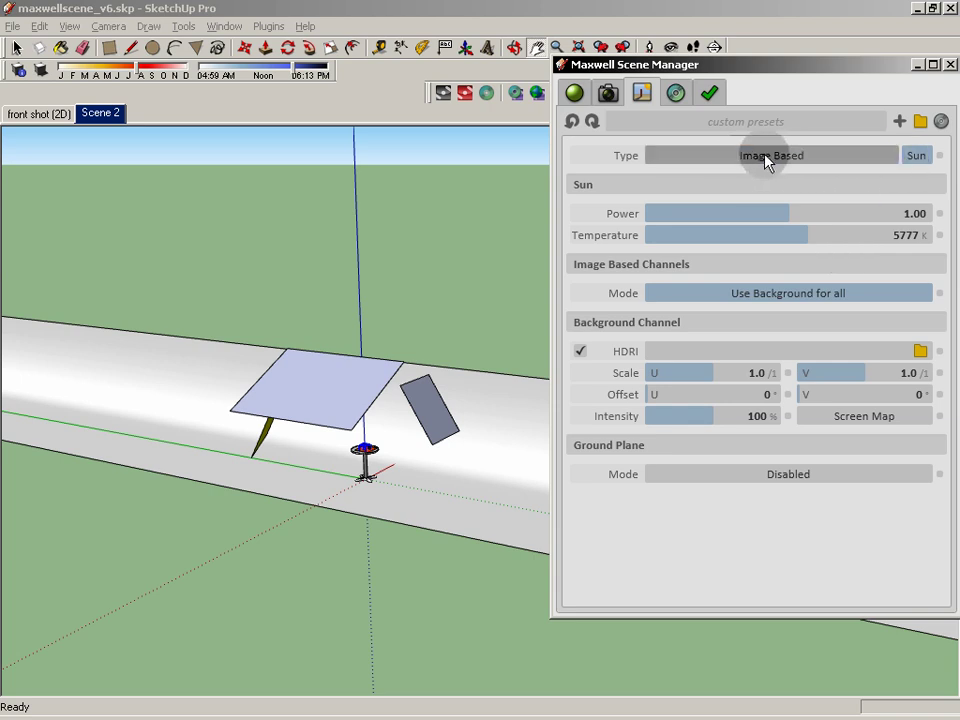
Switch the sun off and leave the background HDRI at scale 1.0, offset 0°, 100%, Screen Map
{"action": "left_click", "coordinate": [916, 156]}
{"action": "left_click", "coordinate": [874, 336]}
{"action": "left_click_drag", "start_coordinate": [762, 216], "coordinate": [831, 221]}
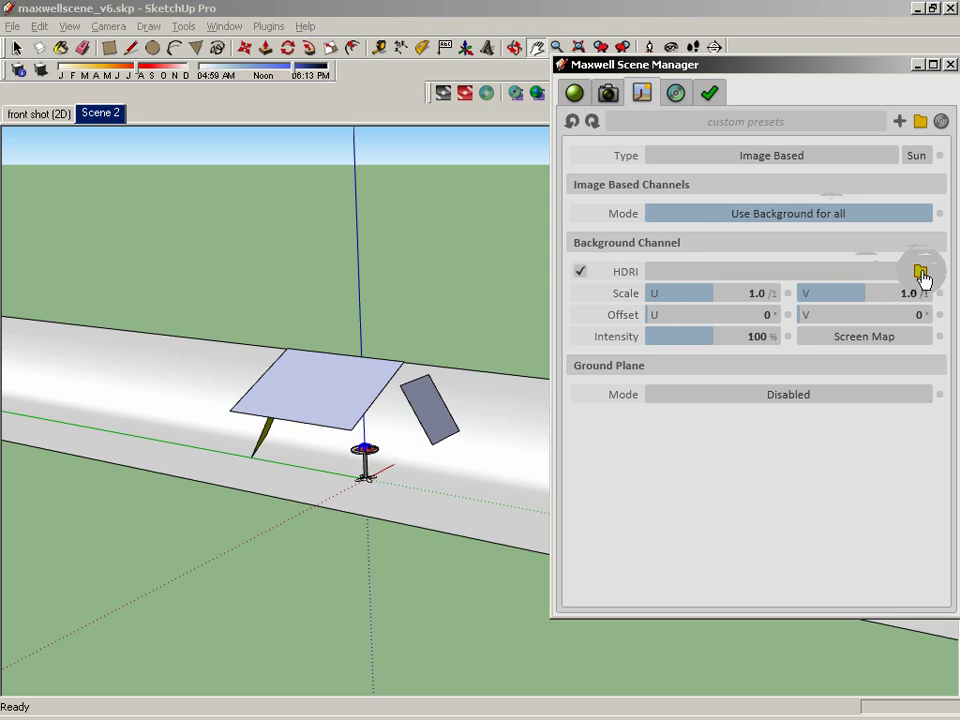
{"action": "left_click_drag", "start_coordinate": [700, 314], "coordinate": [700, 303]}
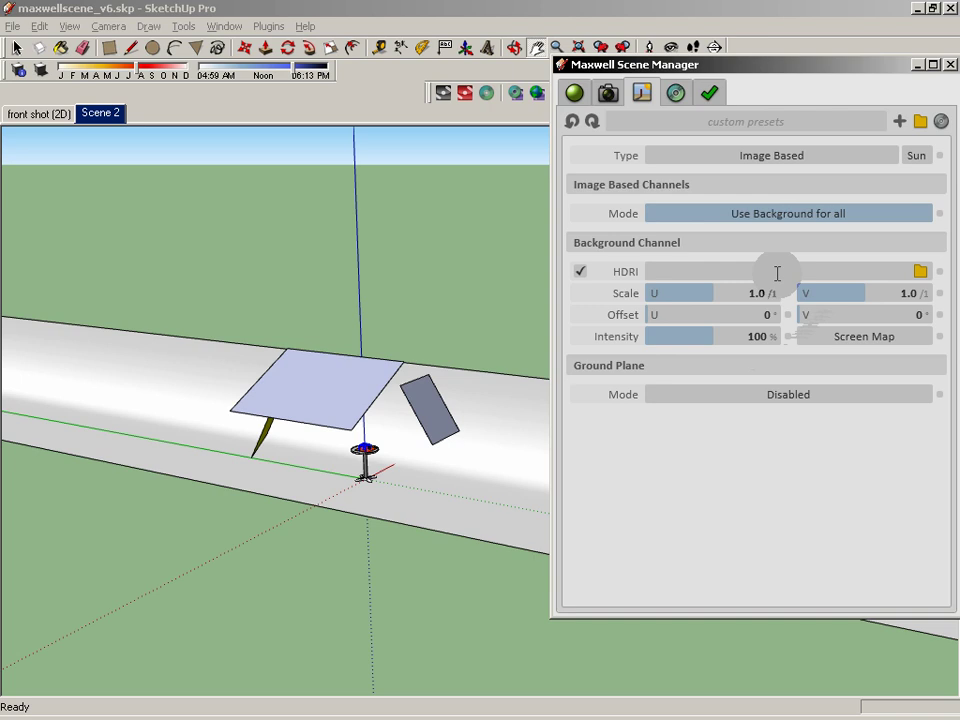
Change the Maxwell environment Type from Image Based to (none)
{"action": "left_click", "coordinate": [856, 155]}
{"action": "left_click", "coordinate": [727, 232]}
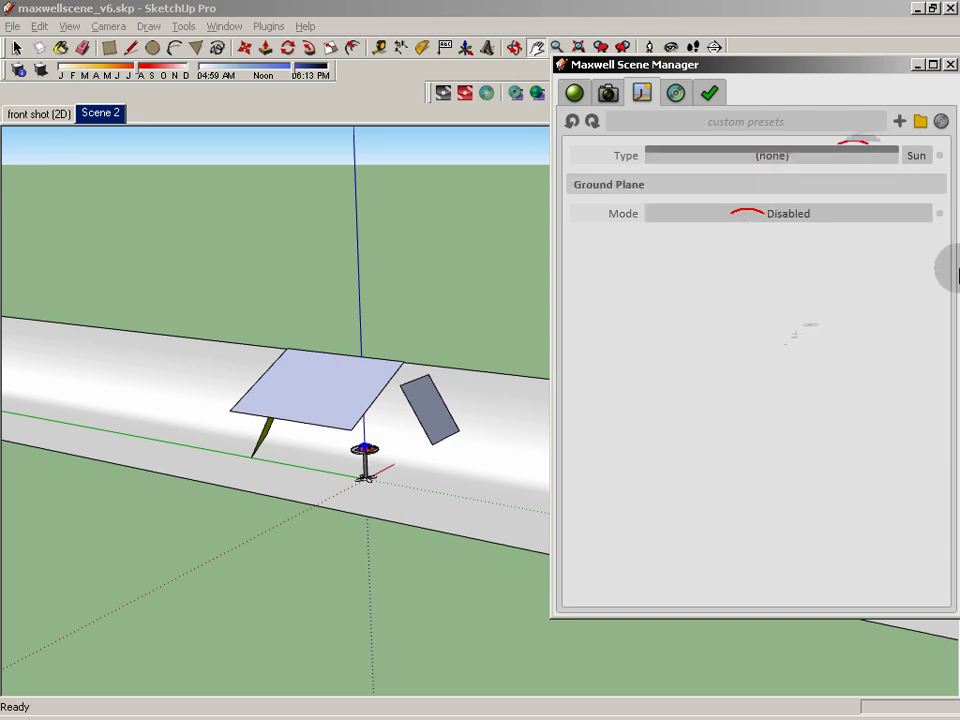